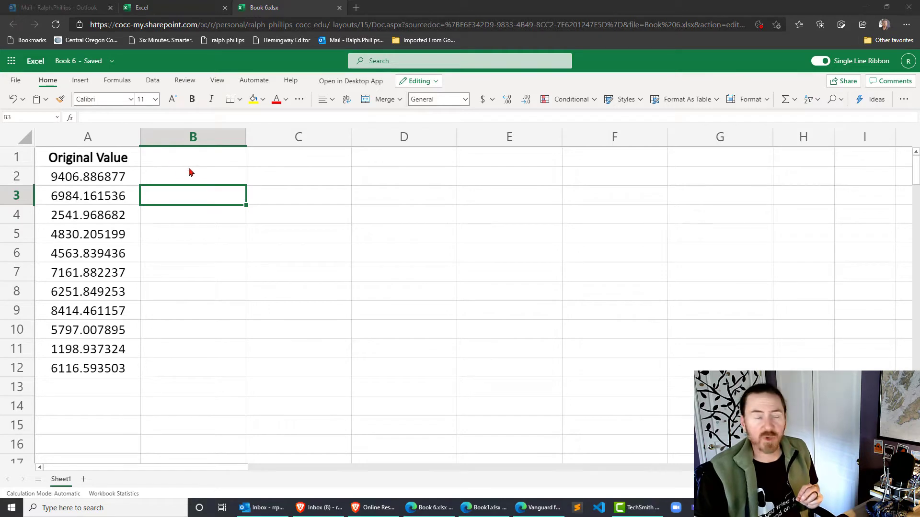
Enter the column header "Not Rounded" in cell B1.
{"action": "left_click", "coordinate": [193, 161]}
{"action": "type", "text": "No"}
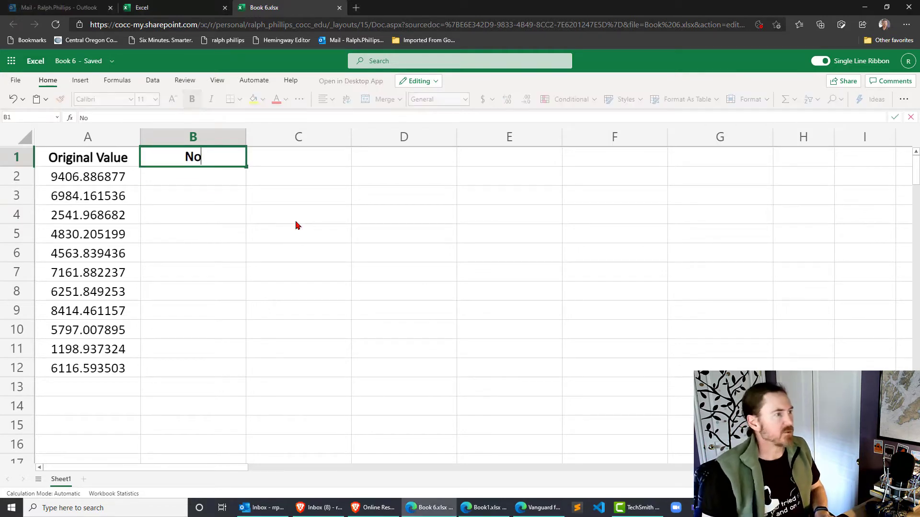
{"action": "type", "text": "t Rounded"}
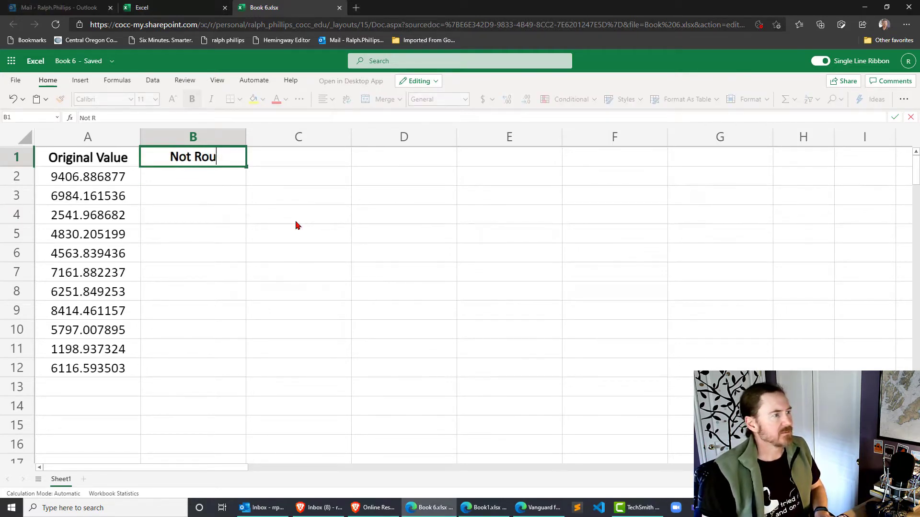
{"action": "key", "text": "Return"}
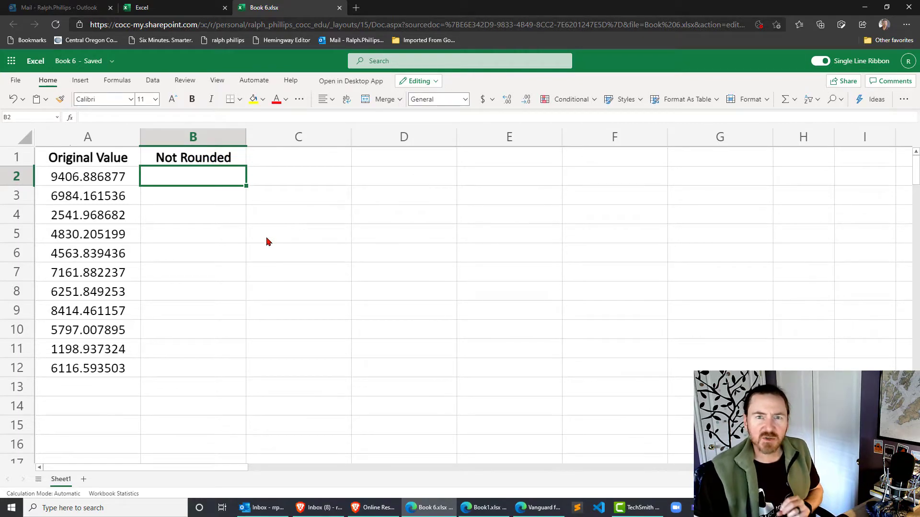
Enter =A2 in cell B2 and fill the formula down through B12.
{"action": "left_click", "coordinate": [196, 232]}
{"action": "key", "text": "Up"}
{"action": "key", "text": "Up"}
{"action": "key", "text": "Up"}
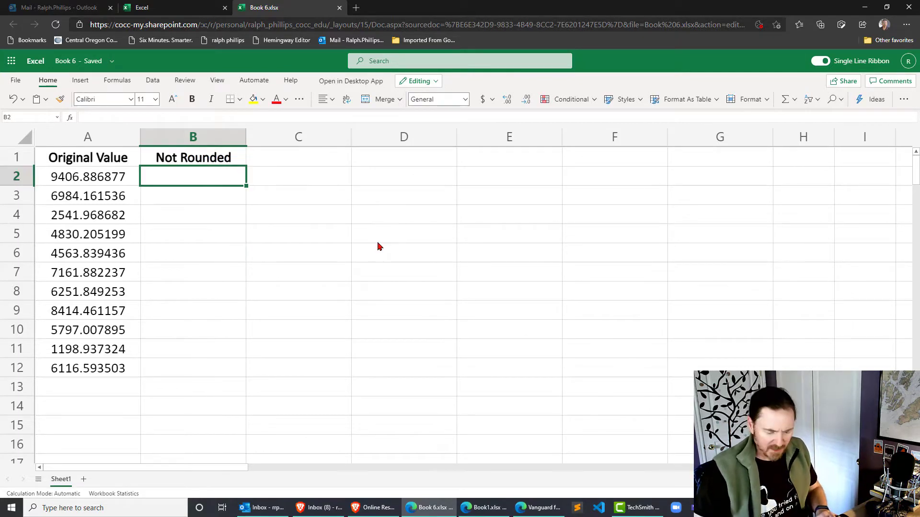
{"action": "type", "text": "="}
{"action": "left_click", "coordinate": [70, 178]}
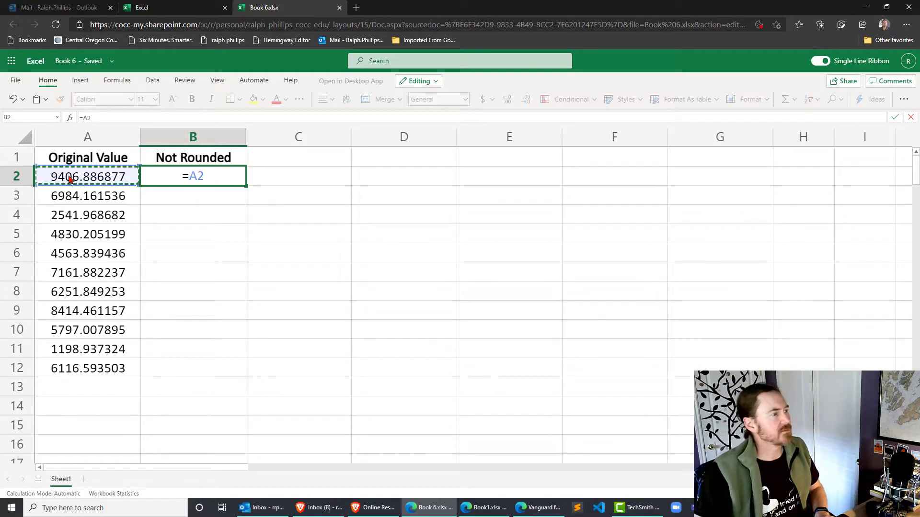
{"action": "key", "text": "Return"}
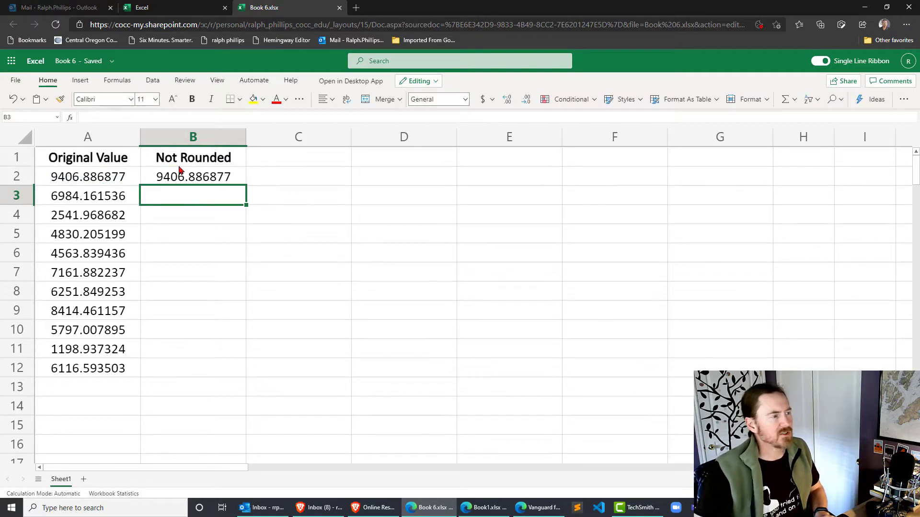
{"action": "left_click", "coordinate": [194, 177]}
{"action": "left_click_drag", "start_coordinate": [247, 187], "coordinate": [226, 371]}
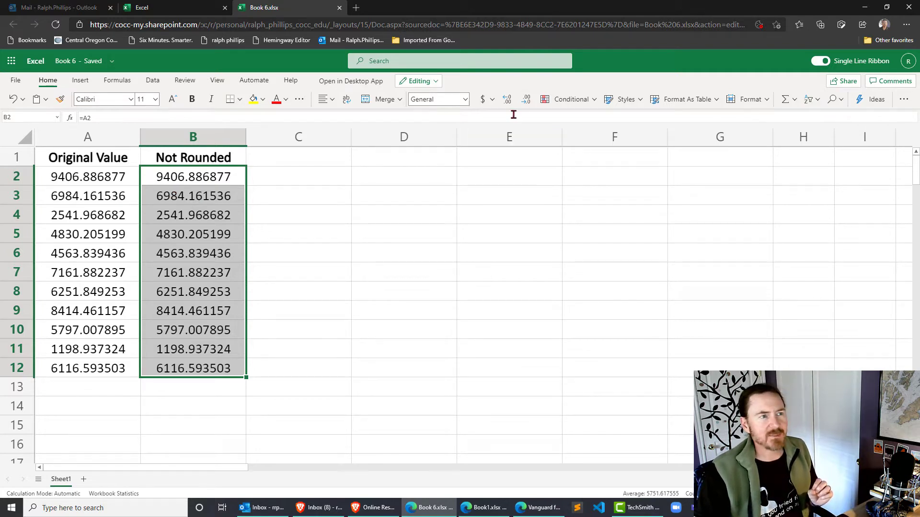
Reduce the number display of B2:B12 to one decimal place.
{"action": "left_click", "coordinate": [527, 99]}
{"action": "left_click", "coordinate": [527, 100]}
{"action": "left_click", "coordinate": [527, 99]}
{"action": "left_click", "coordinate": [527, 100]}
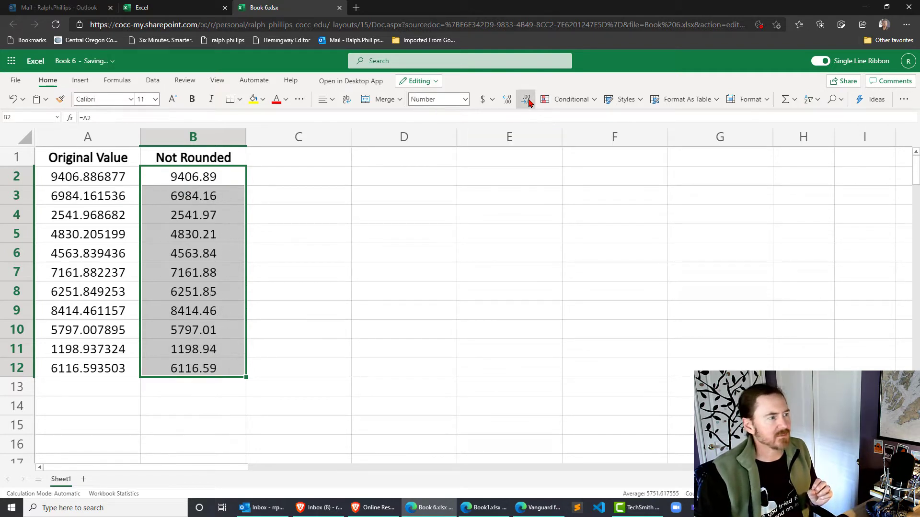
{"action": "left_click", "coordinate": [527, 100]}
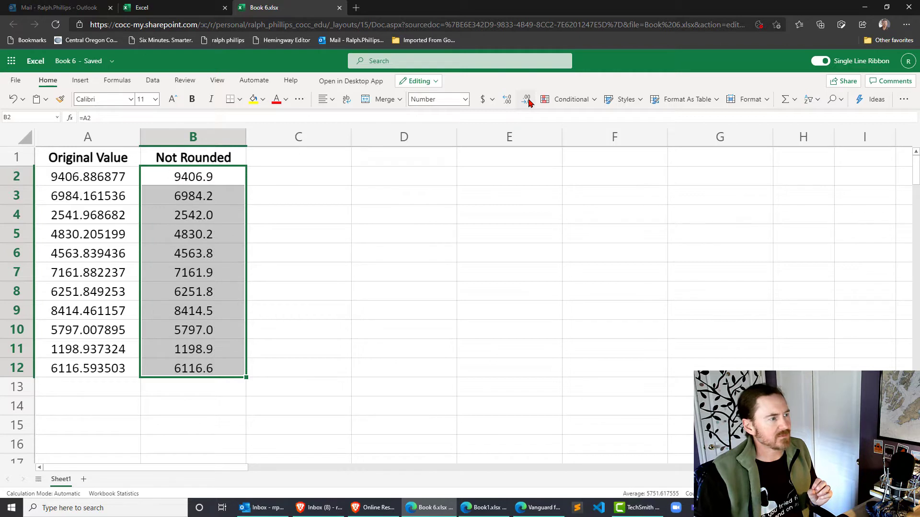
{"action": "left_click", "coordinate": [281, 251]}
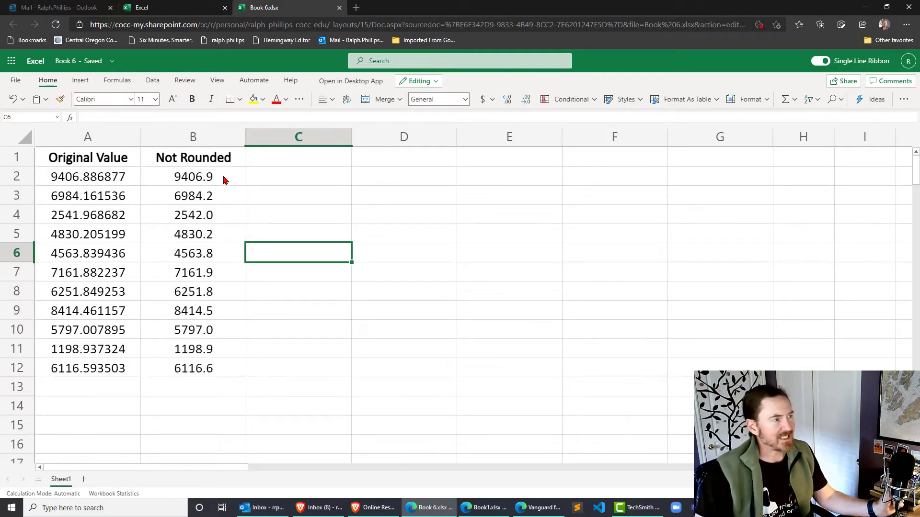
{"action": "left_click_drag", "start_coordinate": [223, 180], "coordinate": [209, 369]}
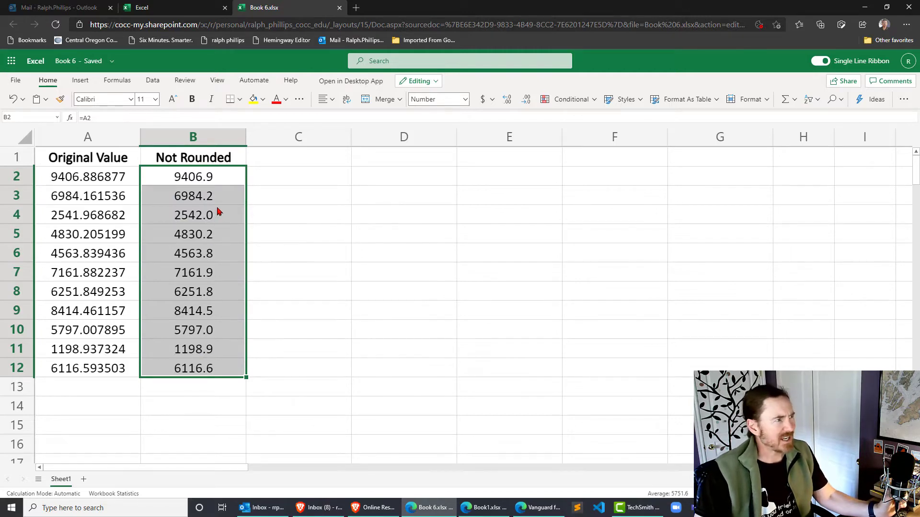
{"action": "left_click", "coordinate": [209, 182]}
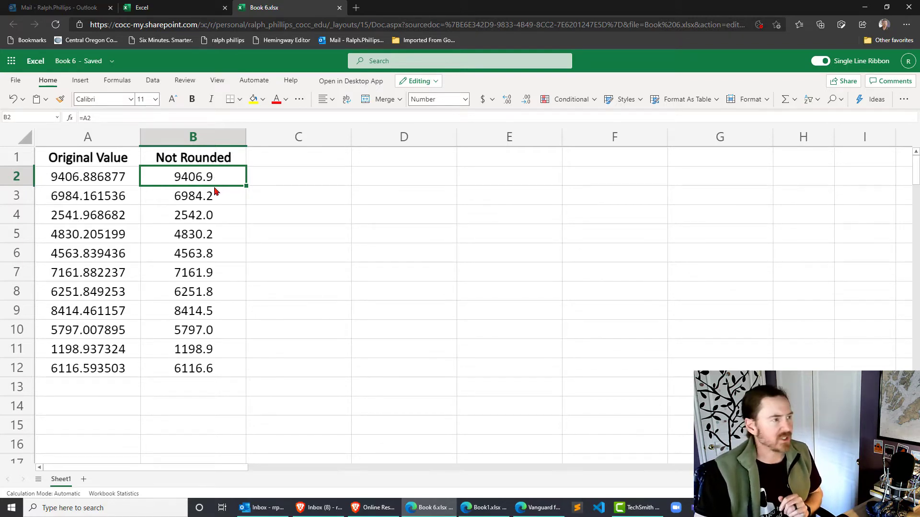
Enter the column header "Round 0" in cell C1.
{"action": "left_click", "coordinate": [328, 162]}
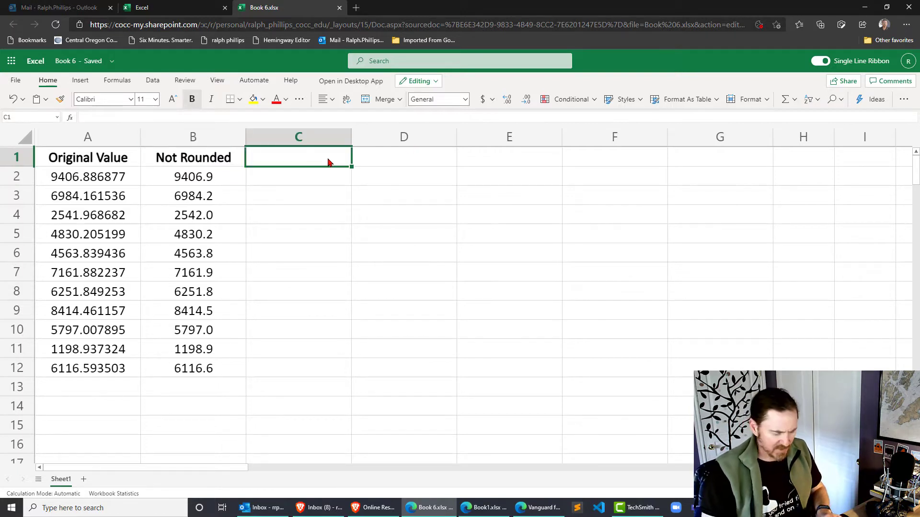
{"action": "type", "text": "Round 0"}
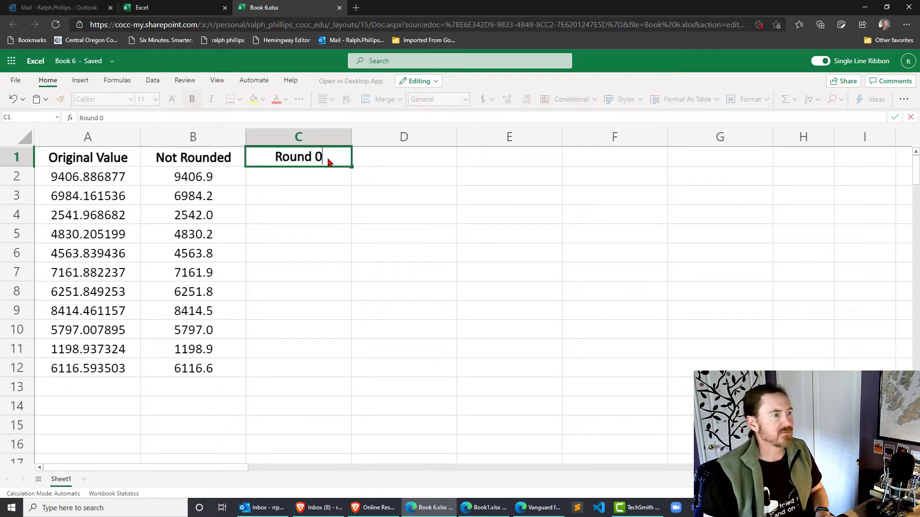
{"action": "key", "text": "Return"}
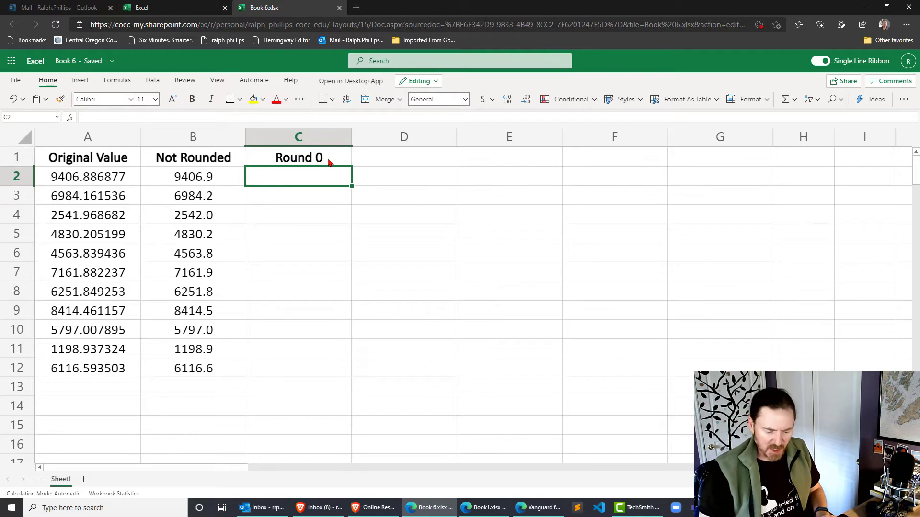
Enter =ROUND(A2,0) in cell C2 and fill the formula down through C12.
{"action": "type", "text": "=round"}
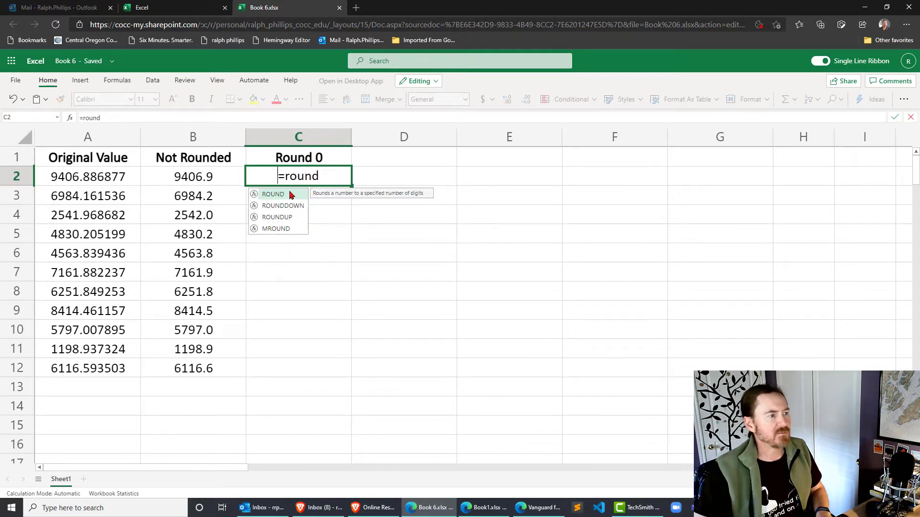
{"action": "double_click", "coordinate": [273, 194]}
{"action": "left_click", "coordinate": [88, 175]}
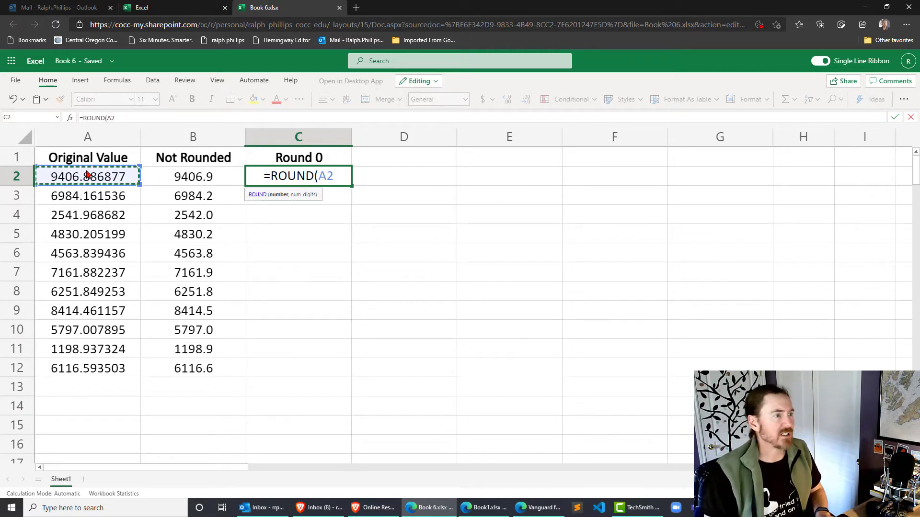
{"action": "type", "text": ","}
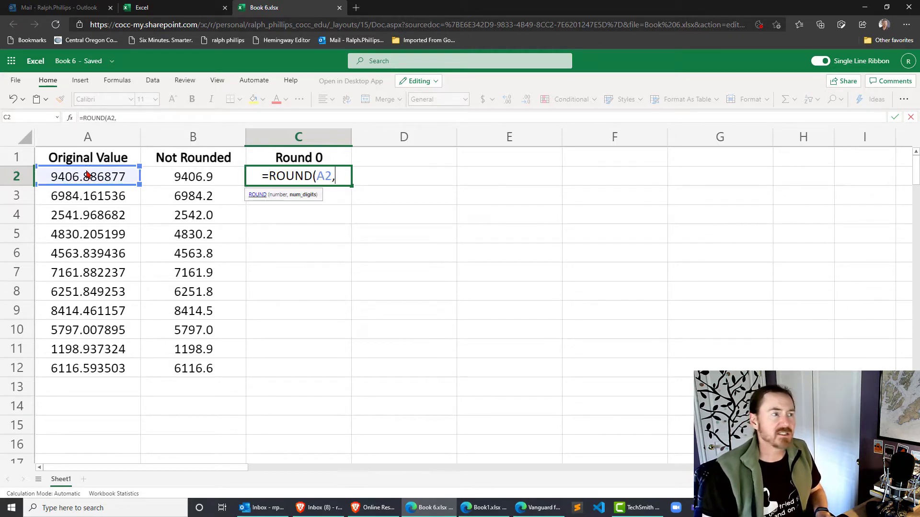
{"action": "type", "text": "0)"}
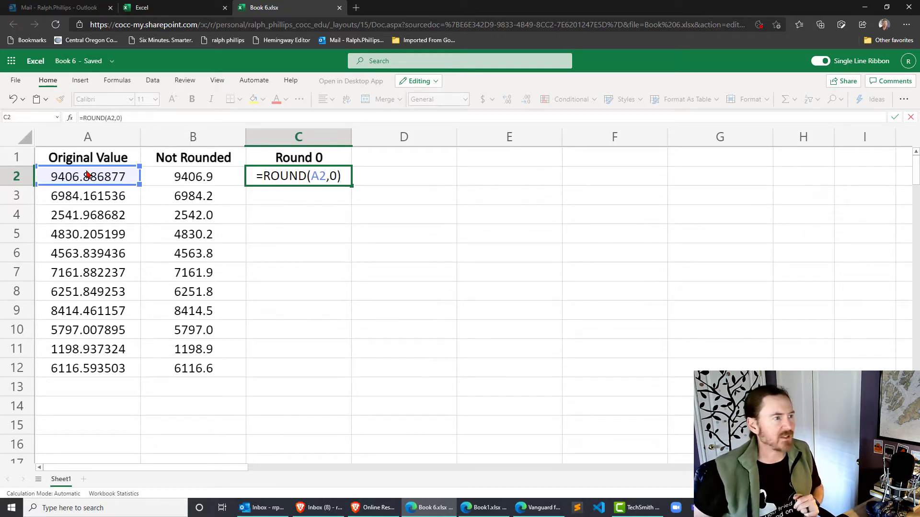
{"action": "key", "text": "Return"}
{"action": "left_click", "coordinate": [322, 181]}
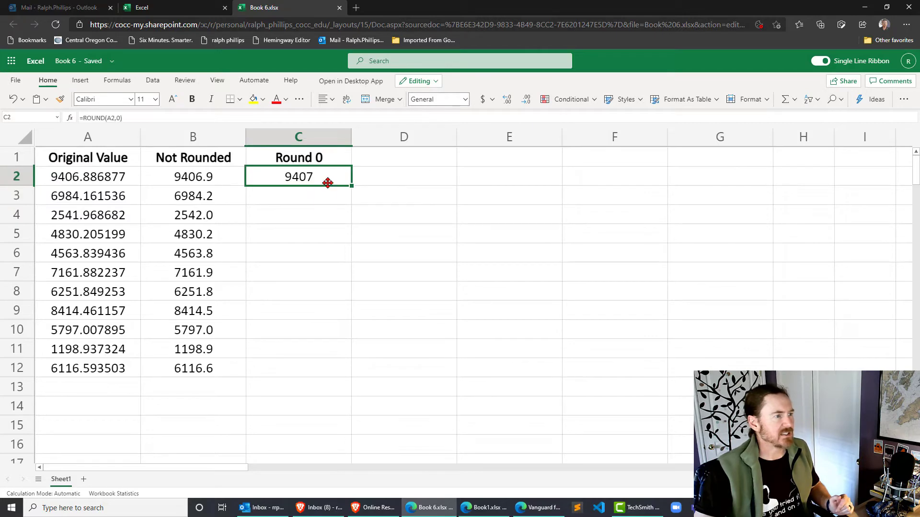
{"action": "left_click_drag", "start_coordinate": [349, 187], "coordinate": [330, 369]}
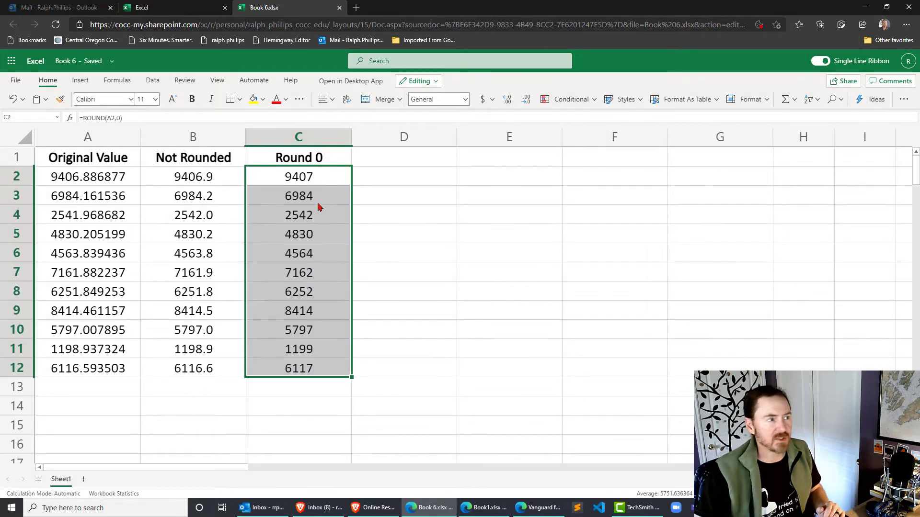
Try displaying the rounded value in cell C2 with seven decimal places.
{"action": "left_click", "coordinate": [312, 185]}
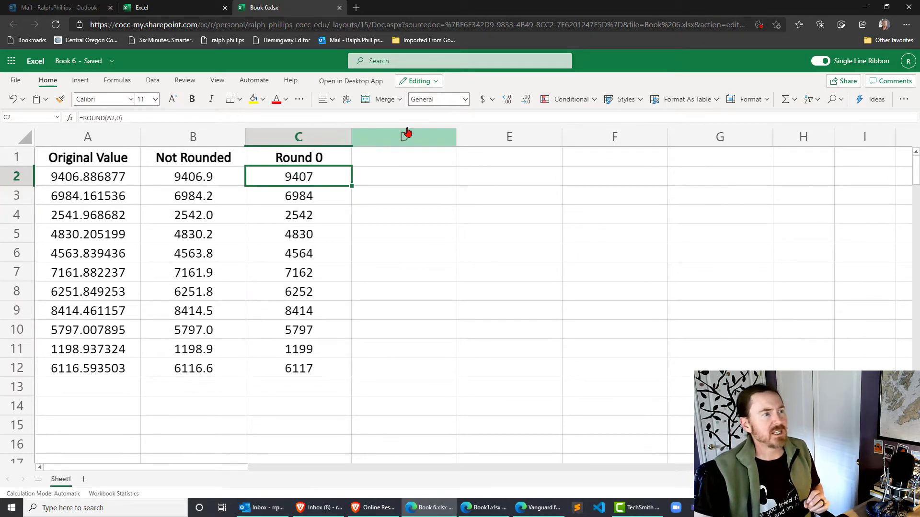
{"action": "left_click", "coordinate": [507, 100]}
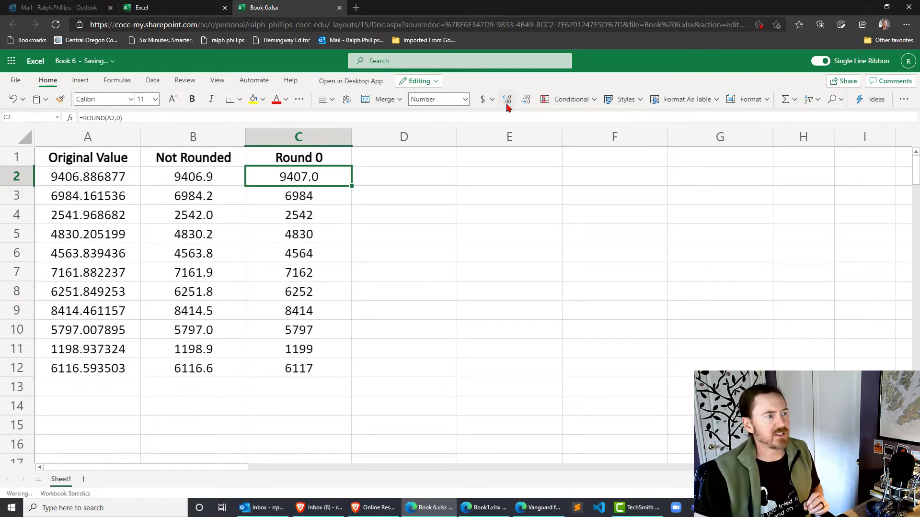
{"action": "left_click", "coordinate": [507, 101]}
{"action": "left_click", "coordinate": [507, 100]}
{"action": "left_click", "coordinate": [506, 100]}
{"action": "left_click", "coordinate": [506, 101]}
{"action": "left_click", "coordinate": [507, 100]}
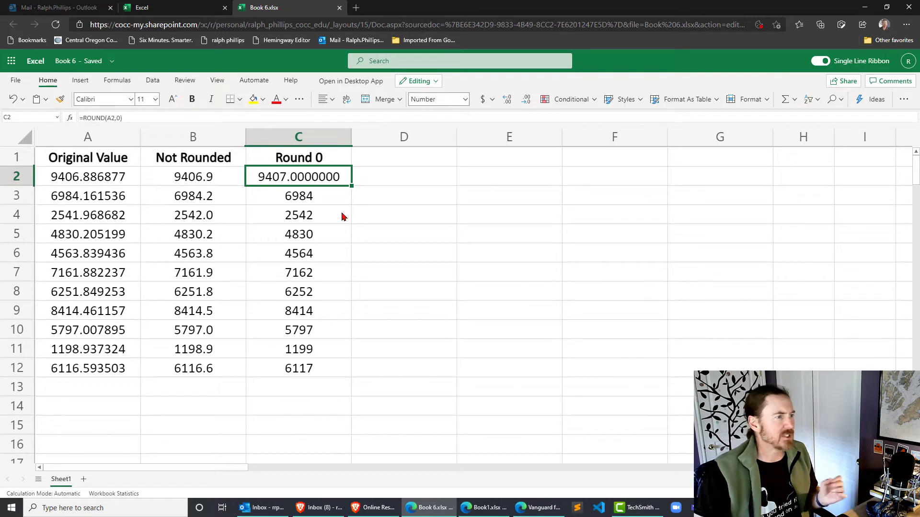
{"action": "left_click", "coordinate": [327, 203]}
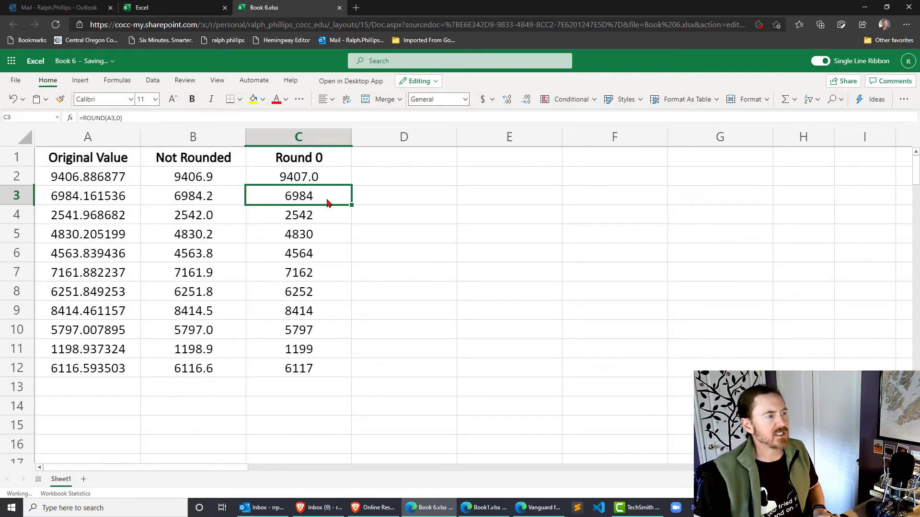
Enter the column header "Round 2" in cell D1.
{"action": "left_click", "coordinate": [386, 165]}
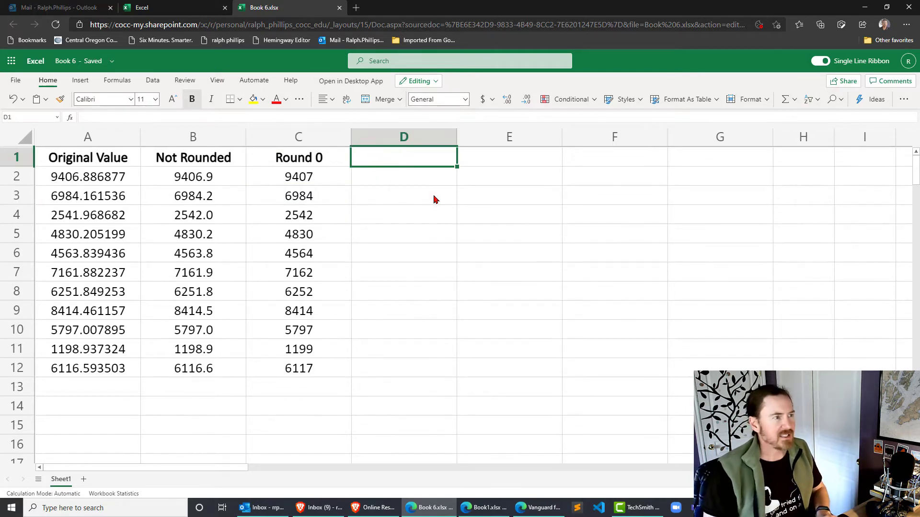
{"action": "type", "text": "Round 2"}
{"action": "key", "text": "Return"}
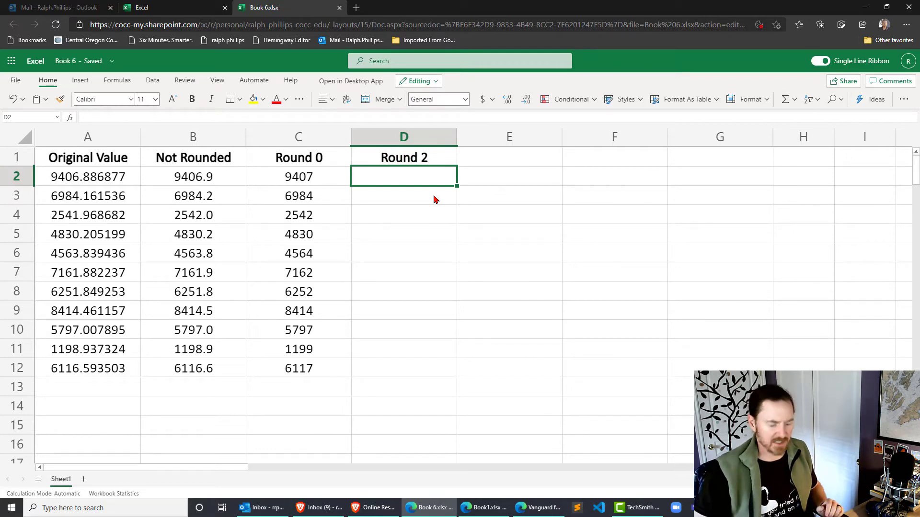
Enter =ROUND(A2,2) in cell D2 to round the first original value to two decimals.
{"action": "type", "text": "="}
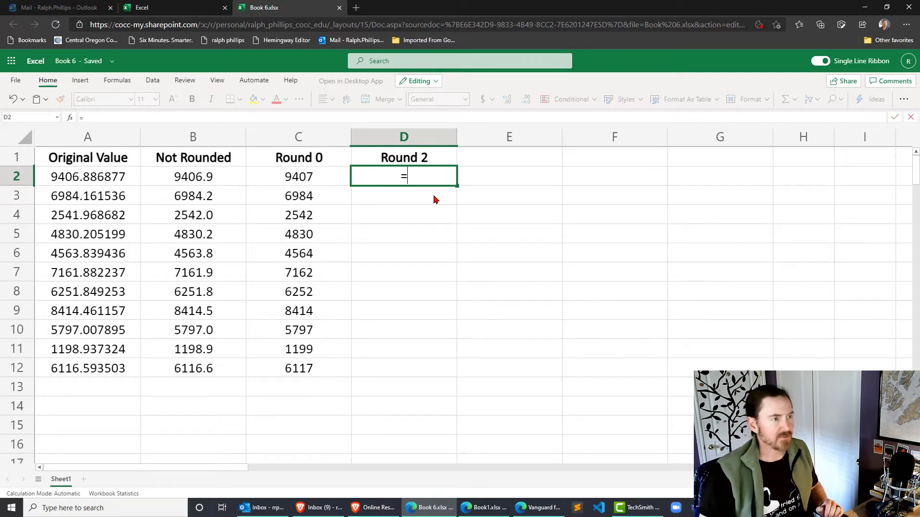
{"action": "left_click", "coordinate": [96, 184]}
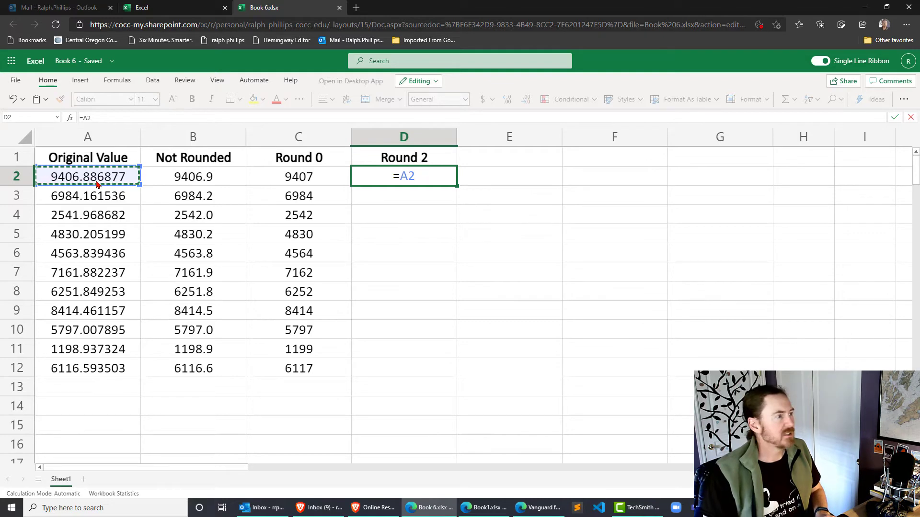
{"action": "key", "text": "BackSpace"}
{"action": "key", "text": "BackSpace"}
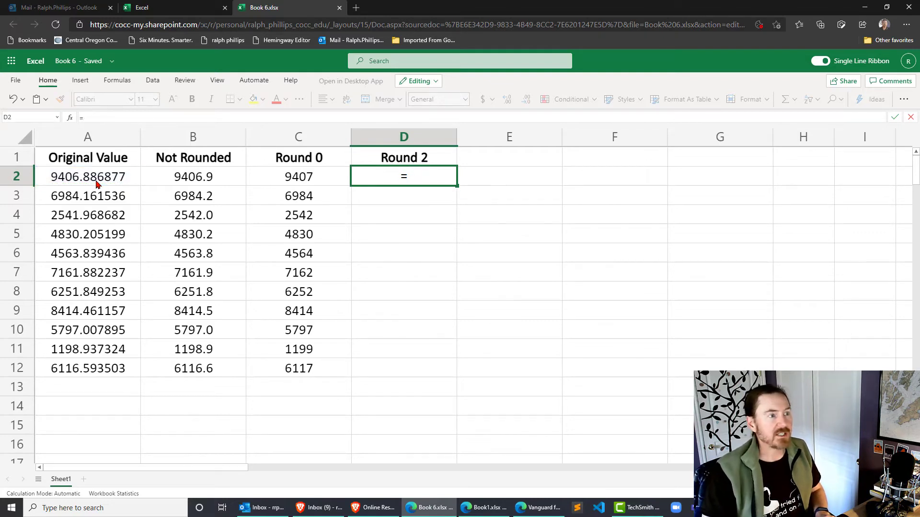
{"action": "type", "text": "round("}
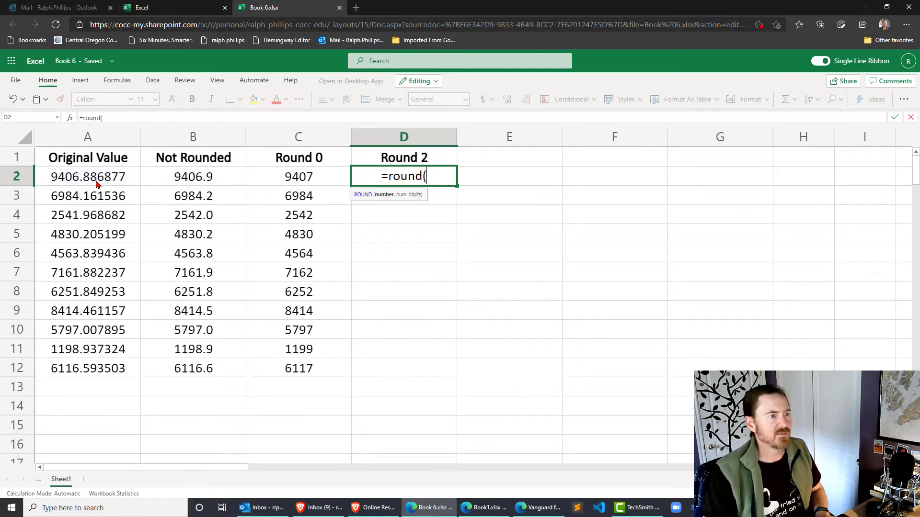
{"action": "left_click", "coordinate": [102, 178]}
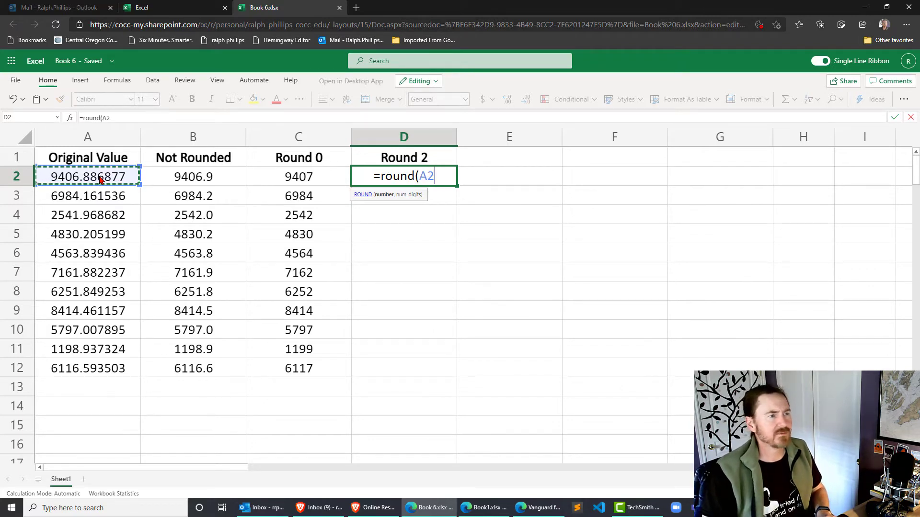
{"action": "type", "text": ",2"}
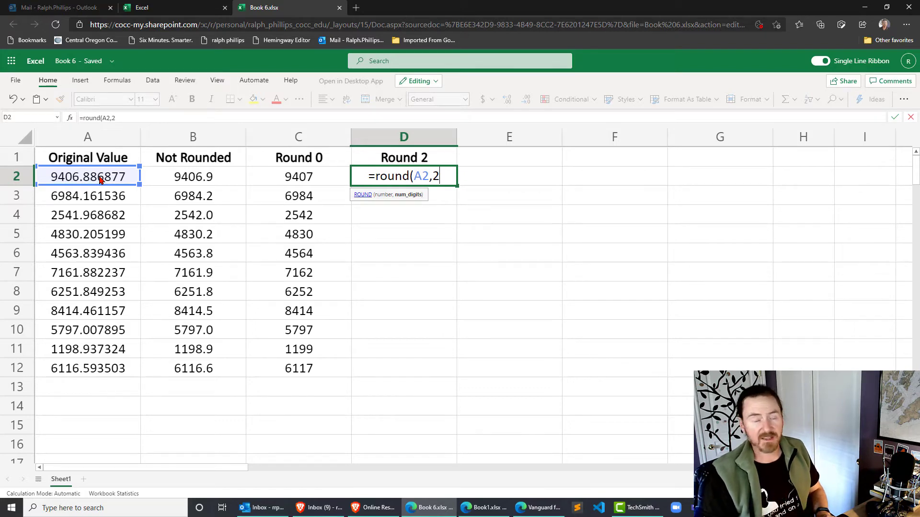
{"action": "type", "text": ")"}
{"action": "key", "text": "Return"}
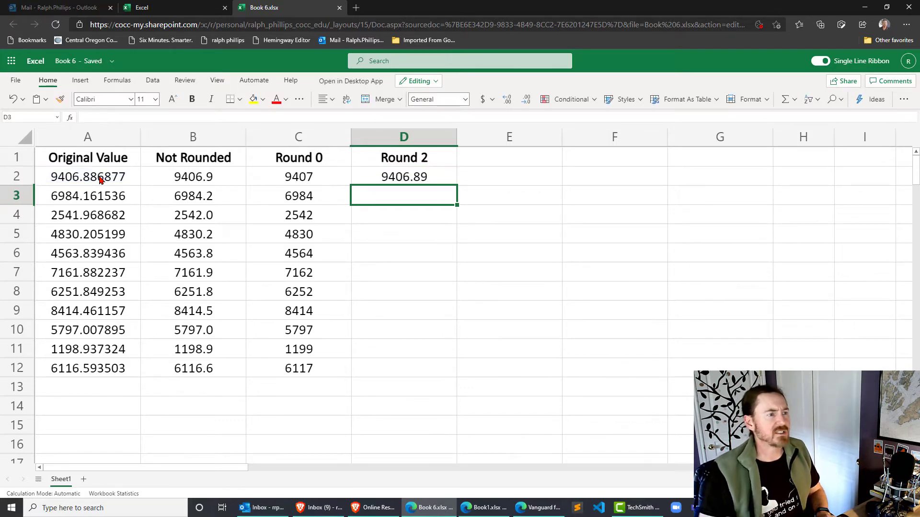
{"action": "left_click", "coordinate": [106, 180]}
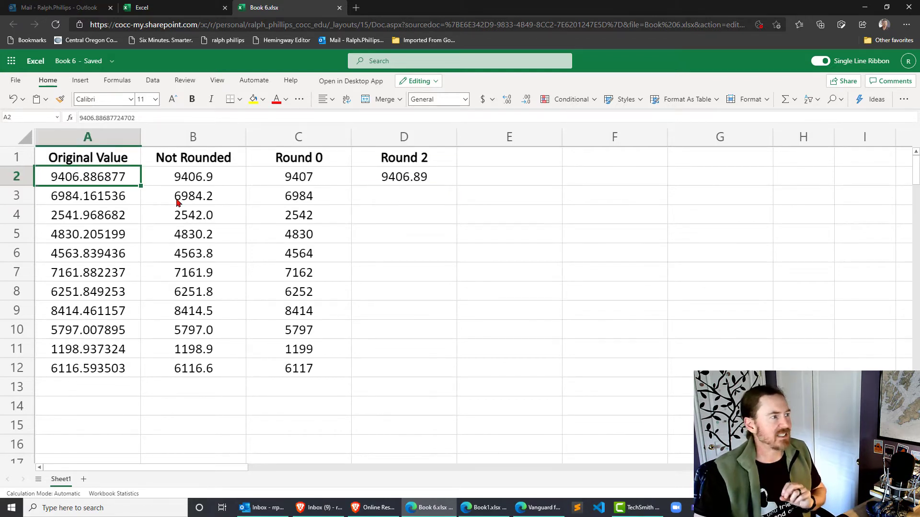
Change the first original value in cell A2 to 9406.8845.
{"action": "double_click", "coordinate": [105, 181]}
{"action": "left_click_drag", "start_coordinate": [82, 176], "coordinate": [113, 193]}
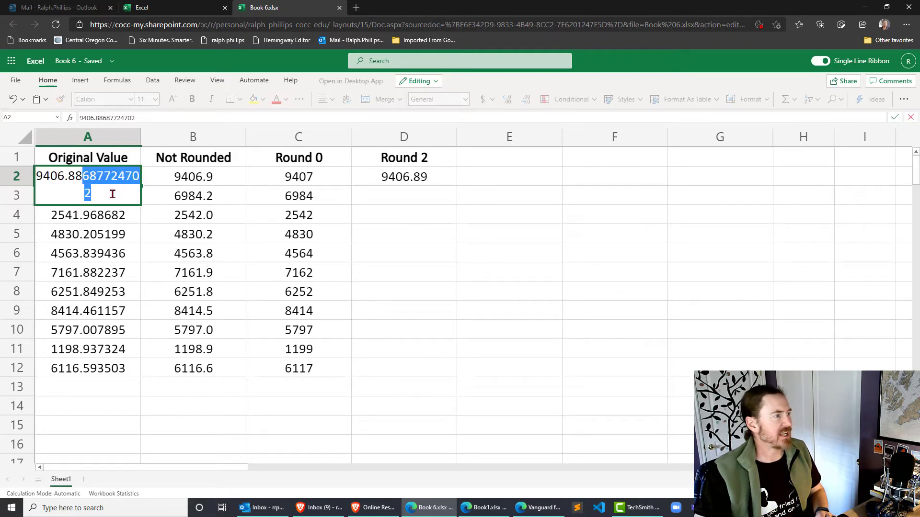
{"action": "type", "text": "45"}
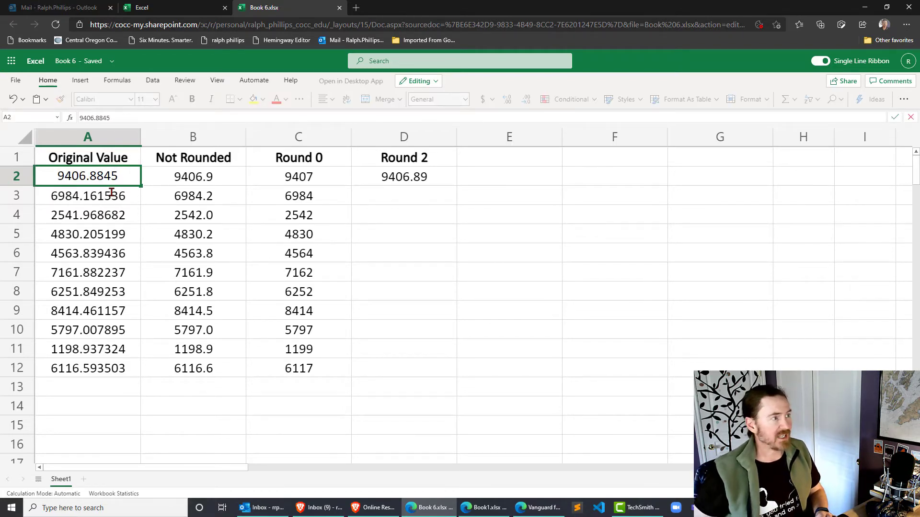
{"action": "key", "text": "Return"}
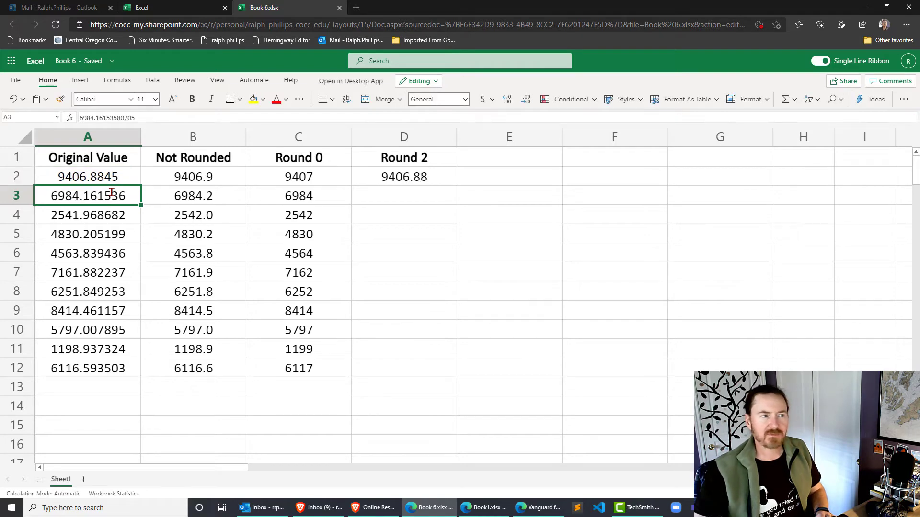
Fill the two-decimal ROUND formula from D2 down through D12 and enter the column header "Round -2" in cell E1.
{"action": "left_click", "coordinate": [424, 179]}
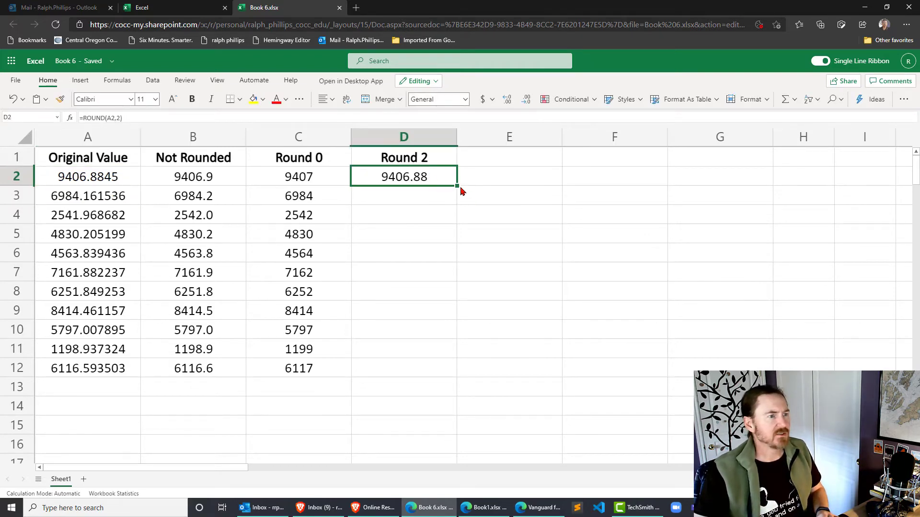
{"action": "left_click_drag", "start_coordinate": [460, 188], "coordinate": [440, 370]}
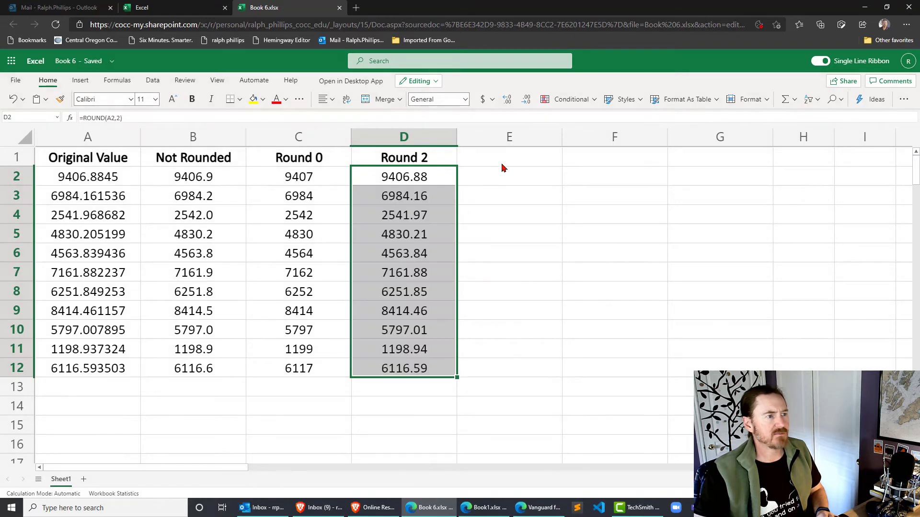
{"action": "left_click", "coordinate": [500, 162]}
{"action": "type", "text": "Round"}
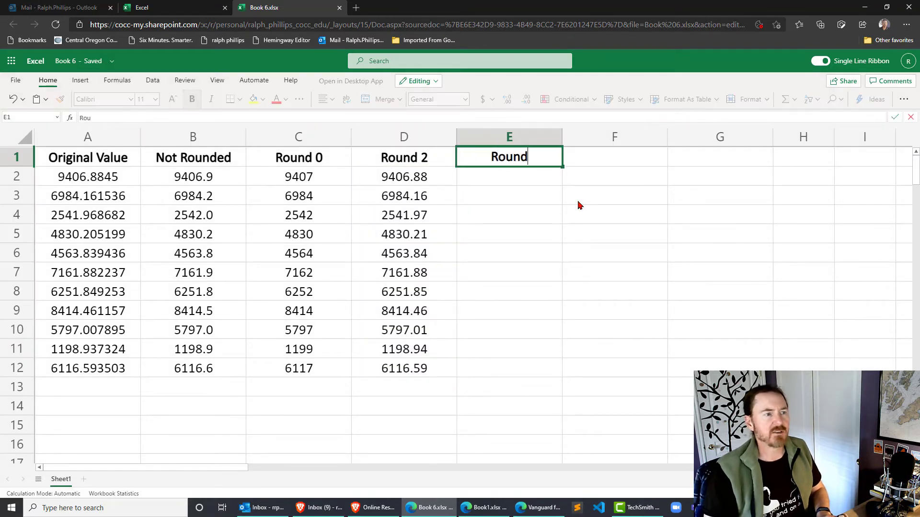
{"action": "type", "text": " -2"}
{"action": "key", "text": "Return"}
Enter =ROUND(A2,-2) in cell E2 and fill the formula down through E12.
{"action": "type", "text": "="}
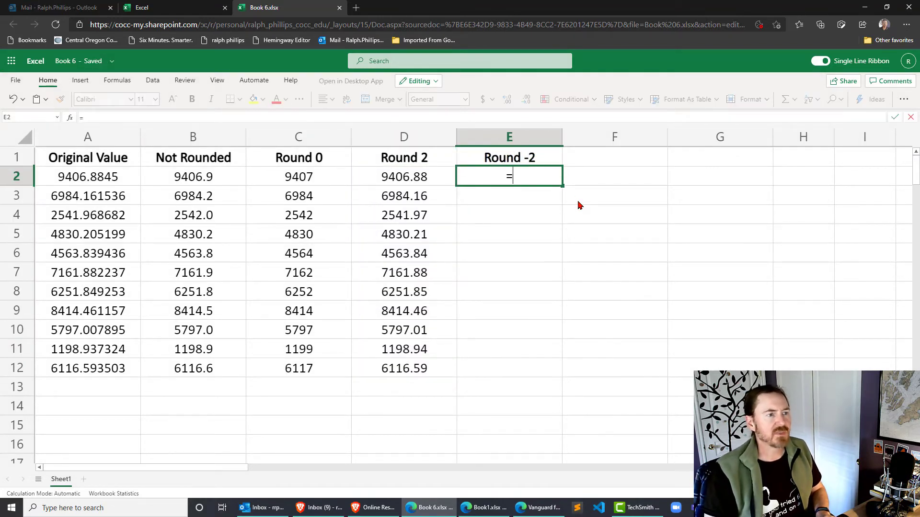
{"action": "type", "text": "round("}
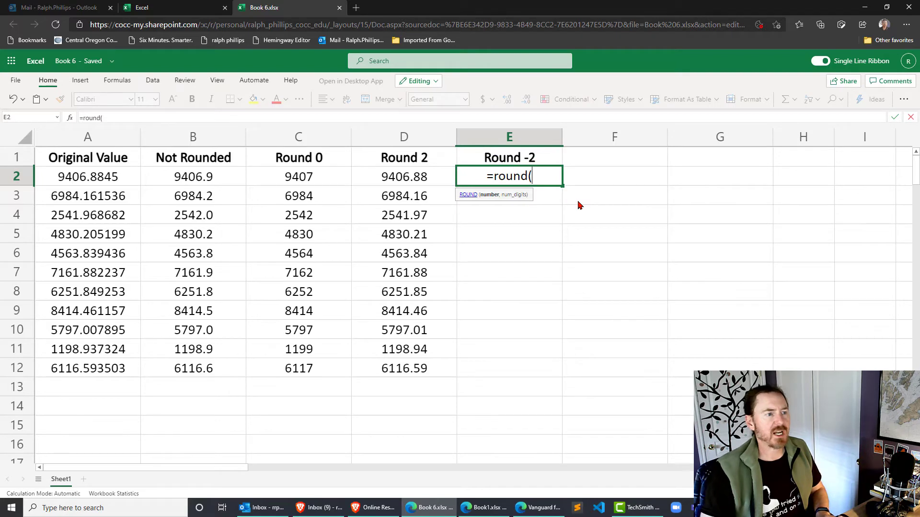
{"action": "left_click", "coordinate": [73, 181]}
{"action": "type", "text": ",-2)"}
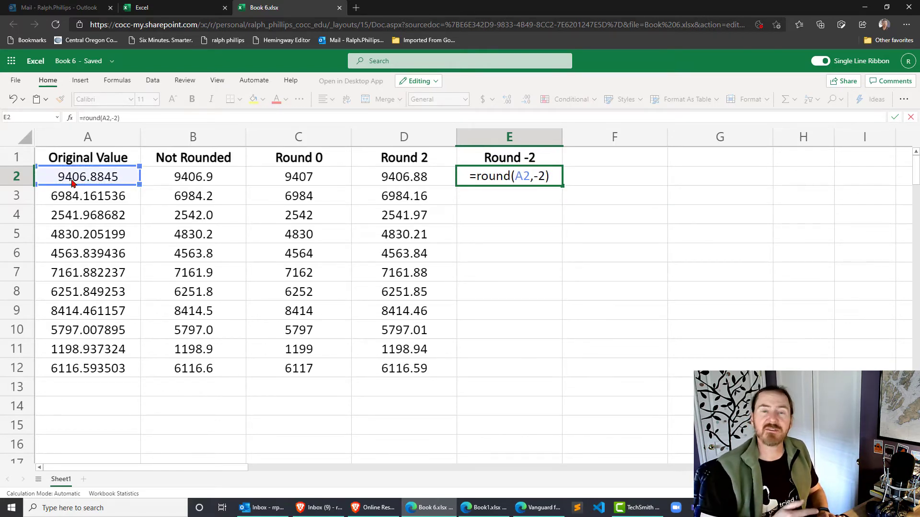
{"action": "key", "text": "Return"}
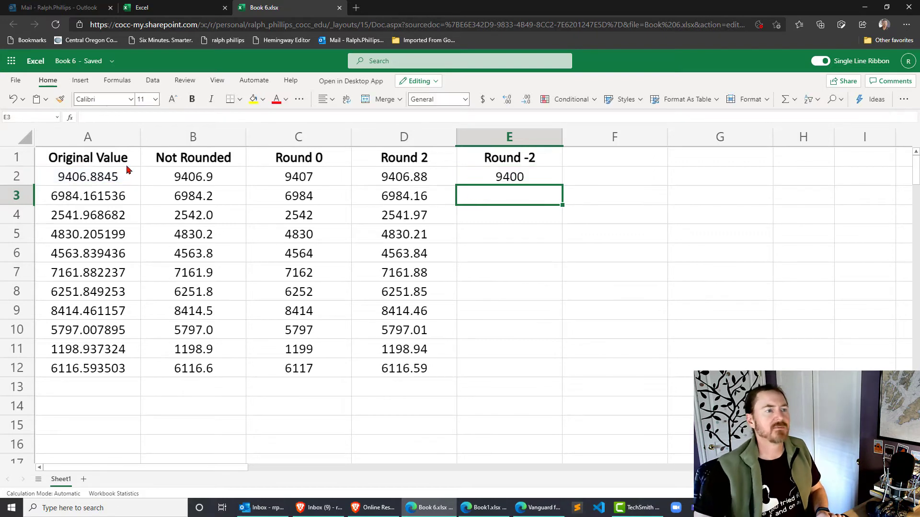
{"action": "left_click", "coordinate": [511, 183]}
{"action": "left_click_drag", "start_coordinate": [559, 185], "coordinate": [555, 372]}
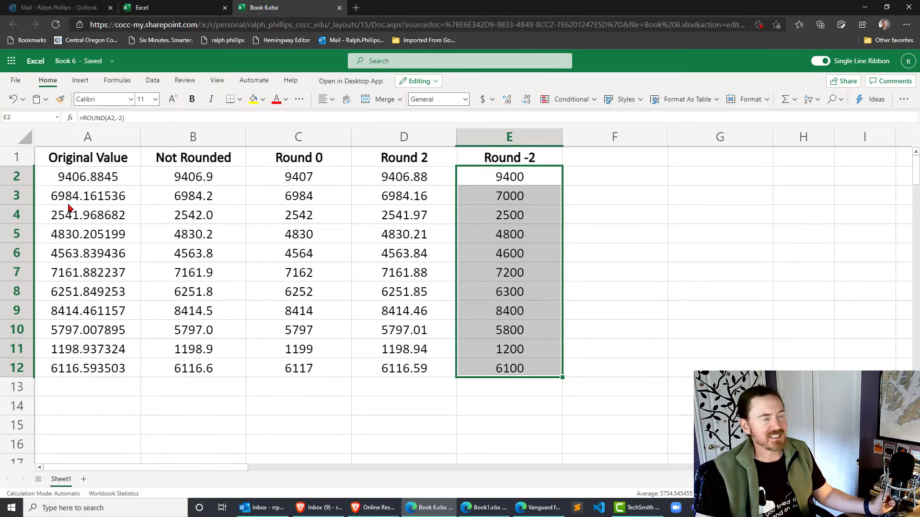
{"action": "left_click", "coordinate": [511, 199]}
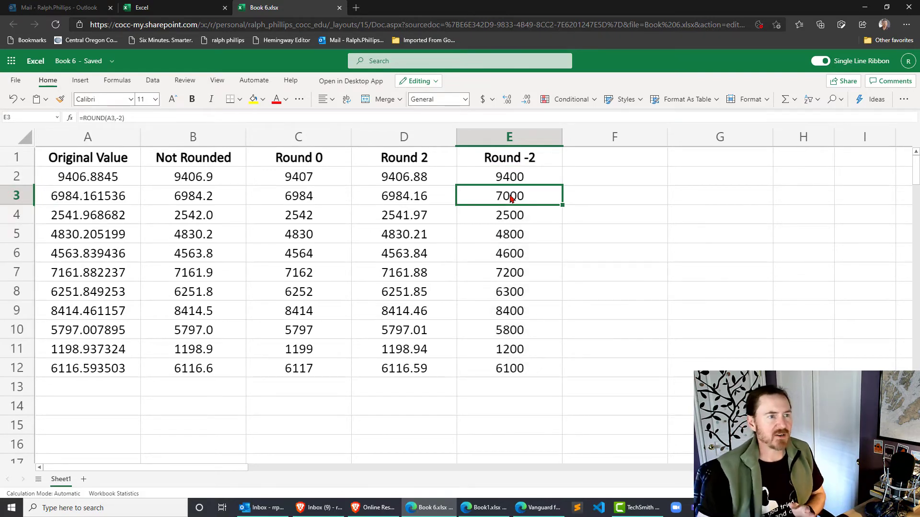
Enter the column header "roundup" in cell F1.
{"action": "left_click", "coordinate": [663, 157]}
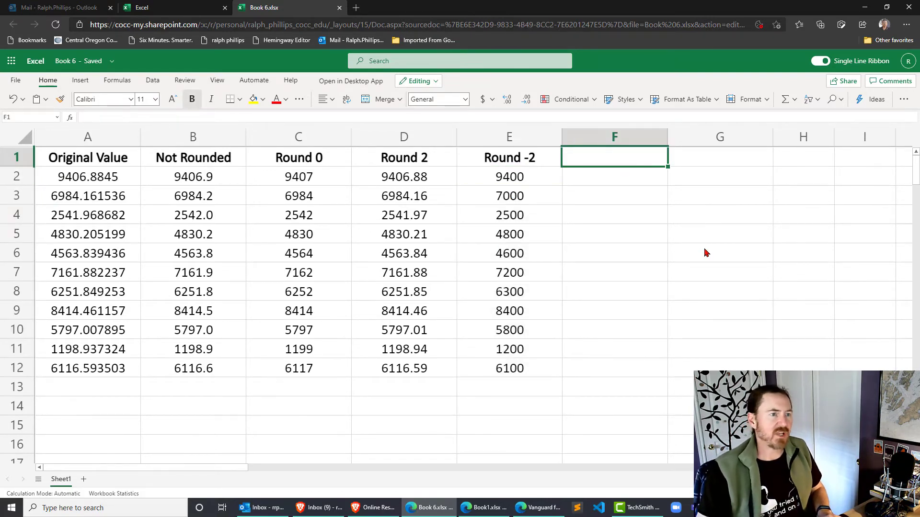
{"action": "type", "text": "roundup"}
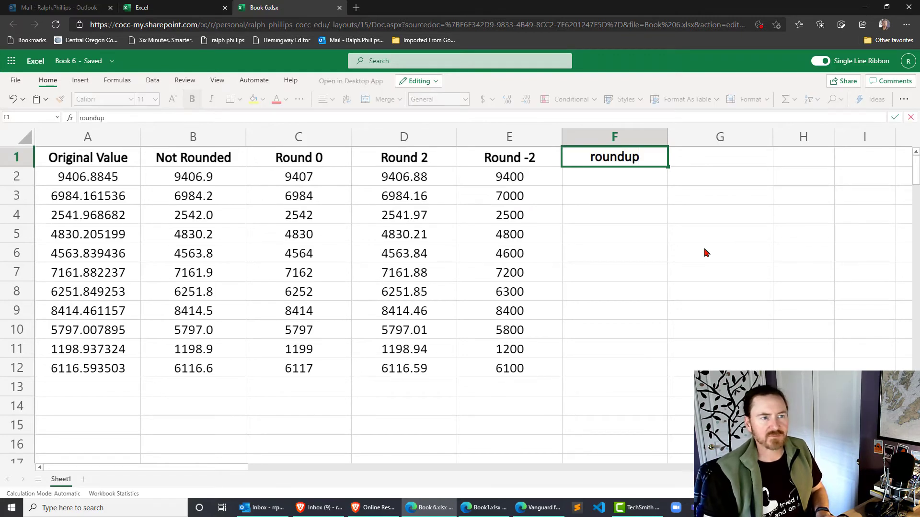
{"action": "key", "text": "Return"}
Enter =ROUNDUP(A2,0) in cell F2 to round the first original value up to a whole number.
{"action": "type", "text": "=r"}
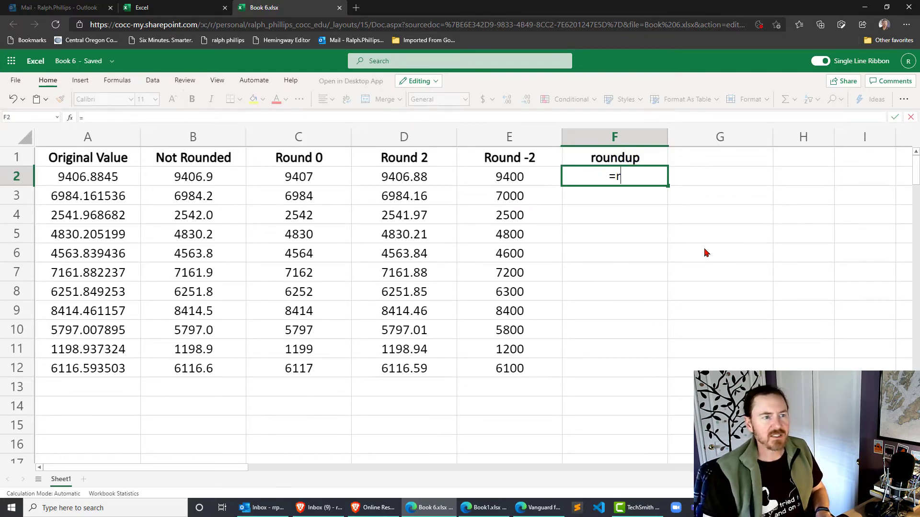
{"action": "type", "text": "oundup("}
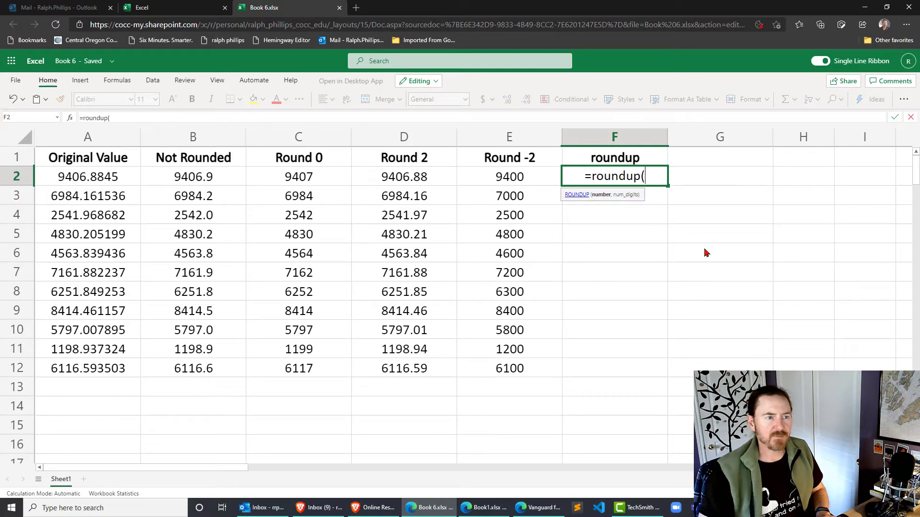
{"action": "left_click", "coordinate": [104, 179]}
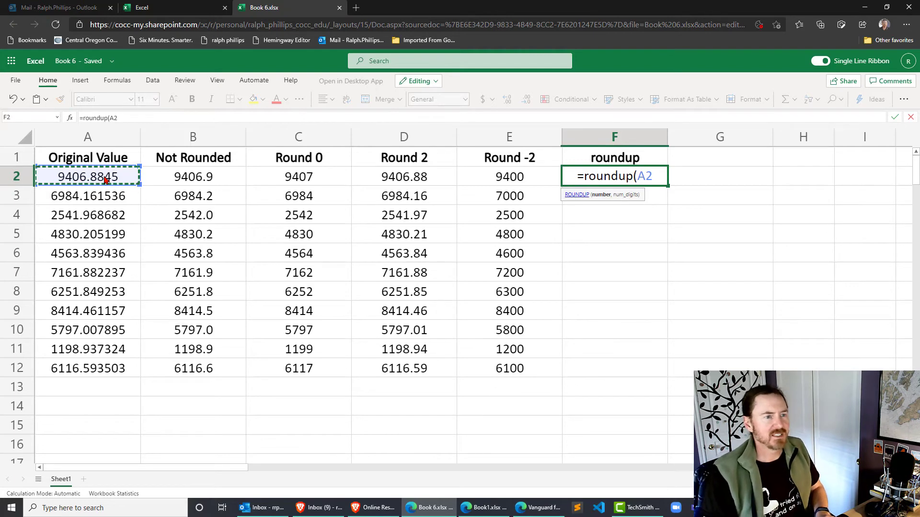
{"action": "type", "text": ","}
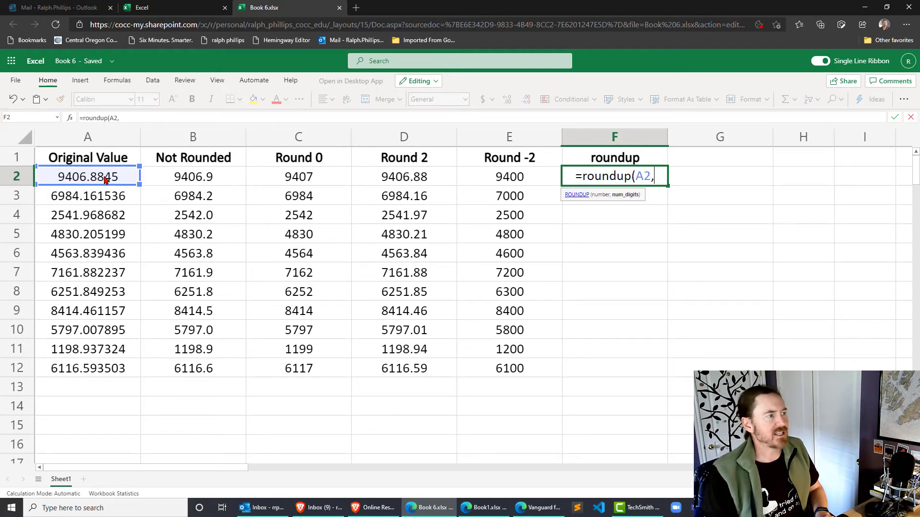
{"action": "type", "text": "0)"}
{"action": "key", "text": "Return"}
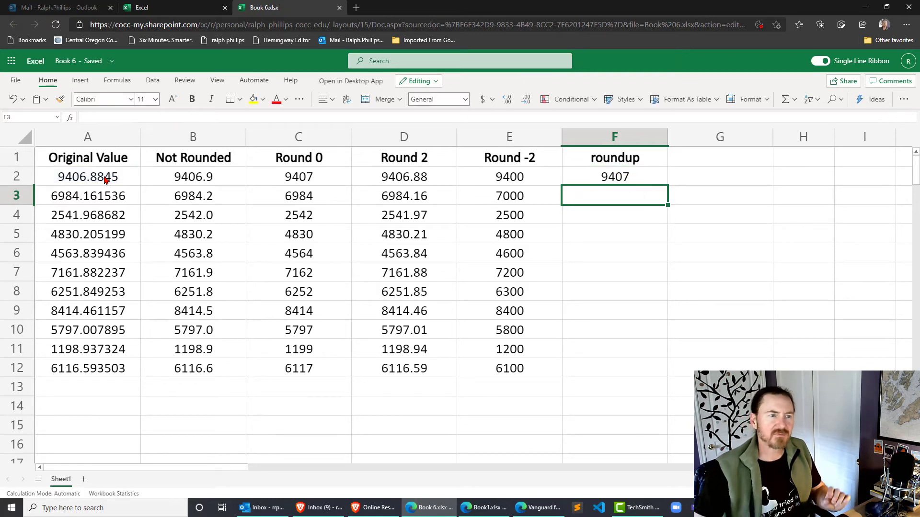
Change the number of digits in the ROUNDUP formula in cell F2 to -2.
{"action": "left_click", "coordinate": [619, 181]}
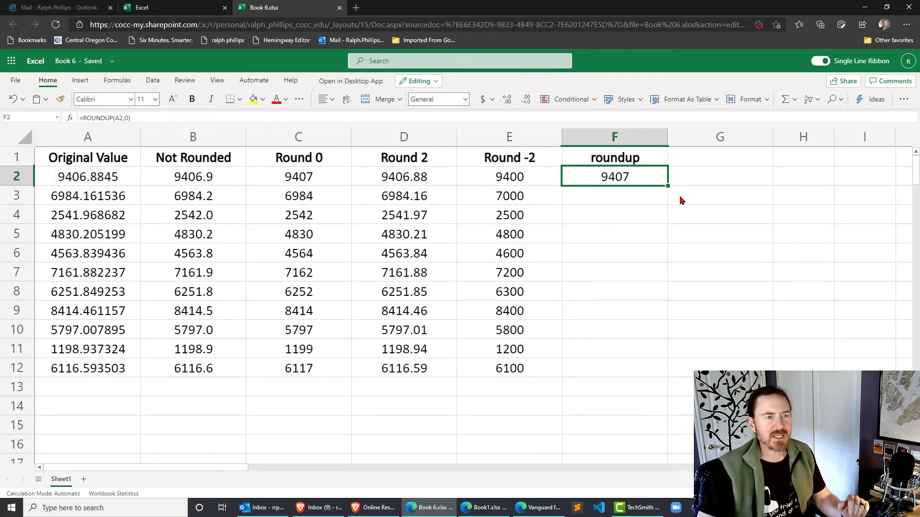
{"action": "double_click", "coordinate": [642, 180]}
{"action": "double_click", "coordinate": [656, 176]}
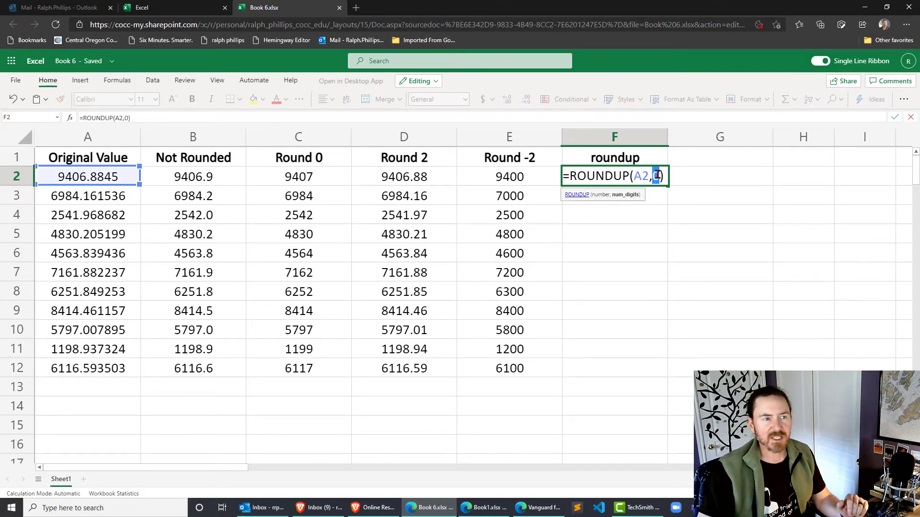
{"action": "type", "text": "-"}
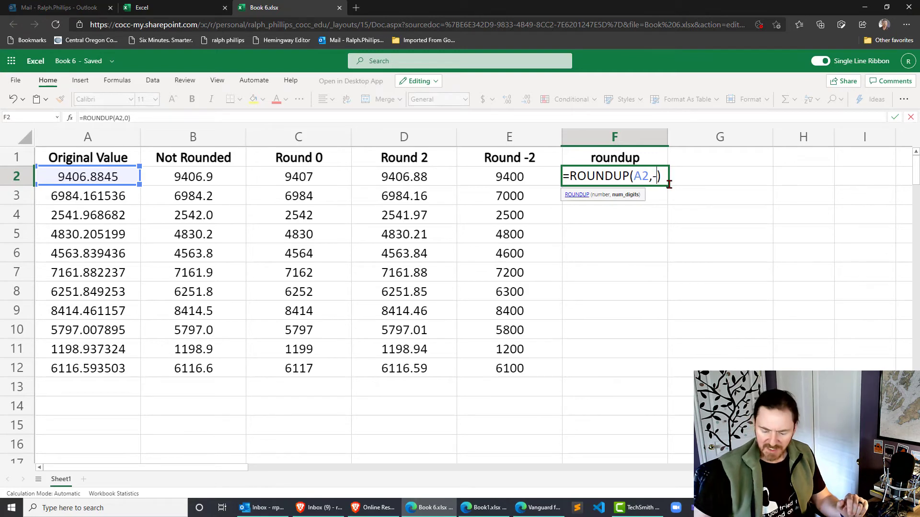
{"action": "type", "text": "2"}
{"action": "key", "text": "Return"}
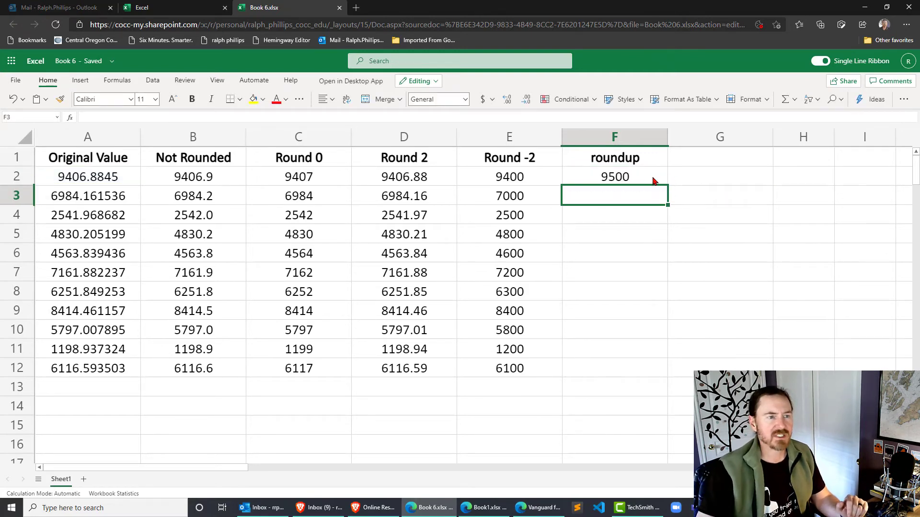
Fill the ROUNDUP formula from F2 down through F12 and compare cells E2 and F2 with the original value in A2.
{"action": "left_click", "coordinate": [657, 181]}
{"action": "left_click_drag", "start_coordinate": [672, 188], "coordinate": [670, 371]}
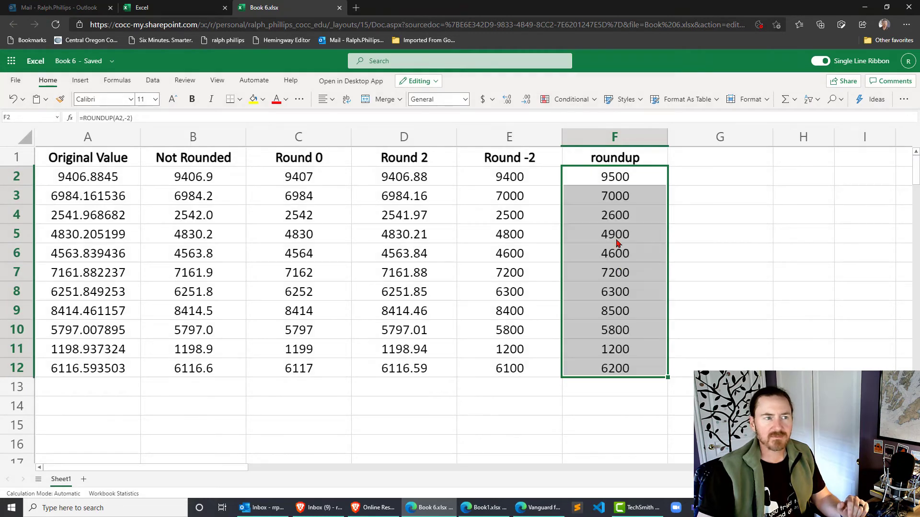
{"action": "left_click", "coordinate": [529, 181]}
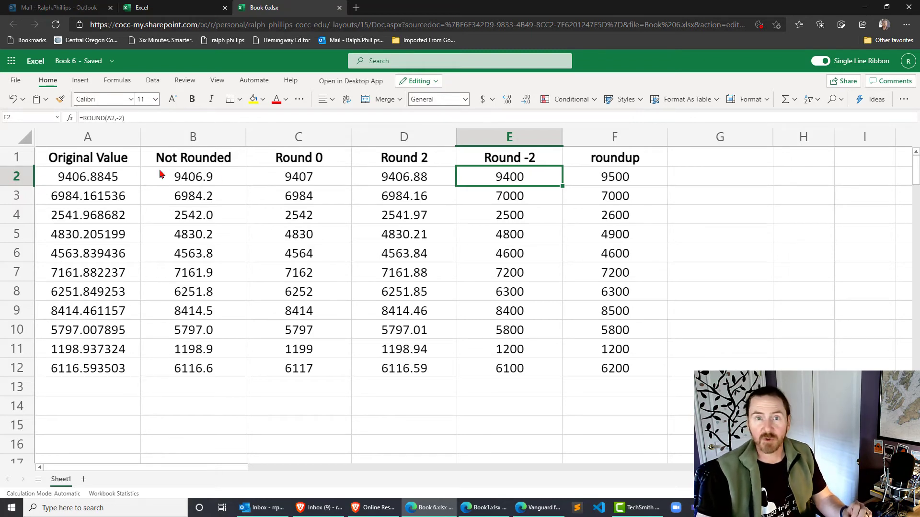
{"action": "left_click", "coordinate": [599, 181]}
{"action": "left_click", "coordinate": [104, 185]}
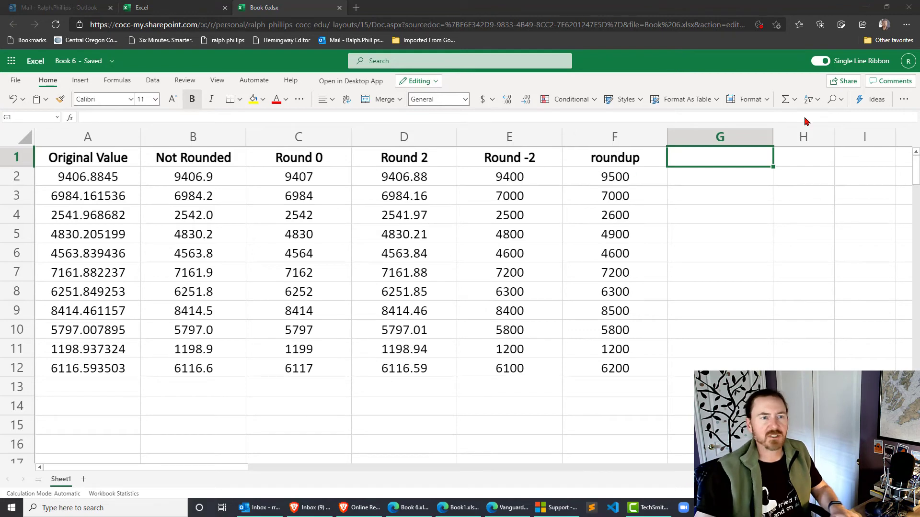
Enter the column header "mround" in cell G1.
{"action": "left_click", "coordinate": [706, 163]}
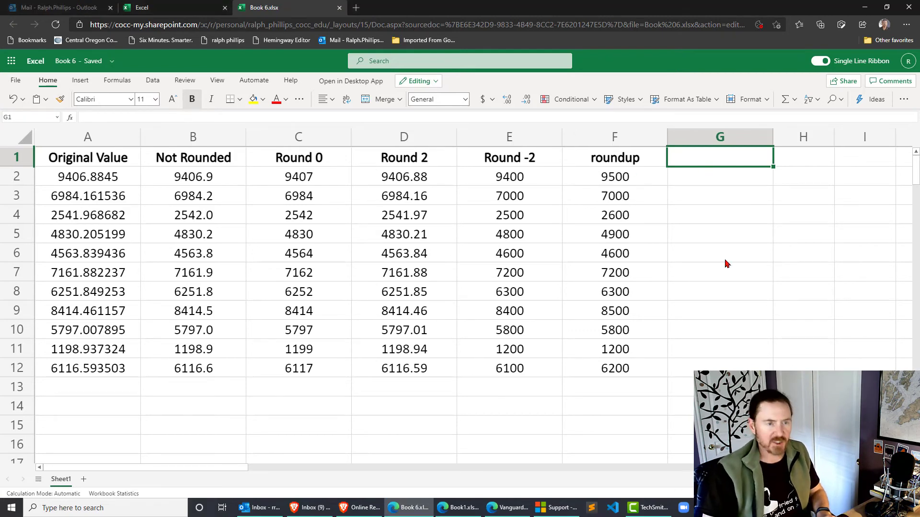
{"action": "type", "text": "mround"}
{"action": "key", "text": "Return"}
Enter =MROUND(A2,10) in cell G2 and fill the formula down through G12.
{"action": "type", "text": "="}
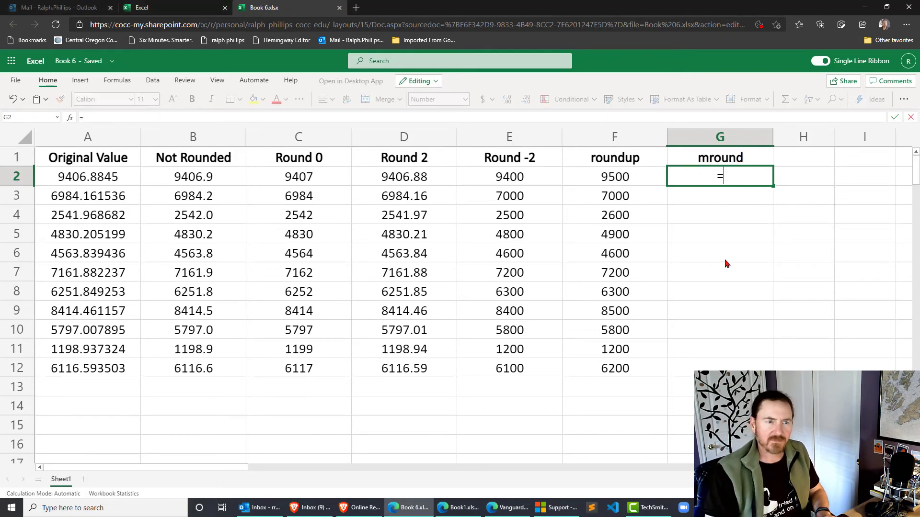
{"action": "type", "text": "mround("}
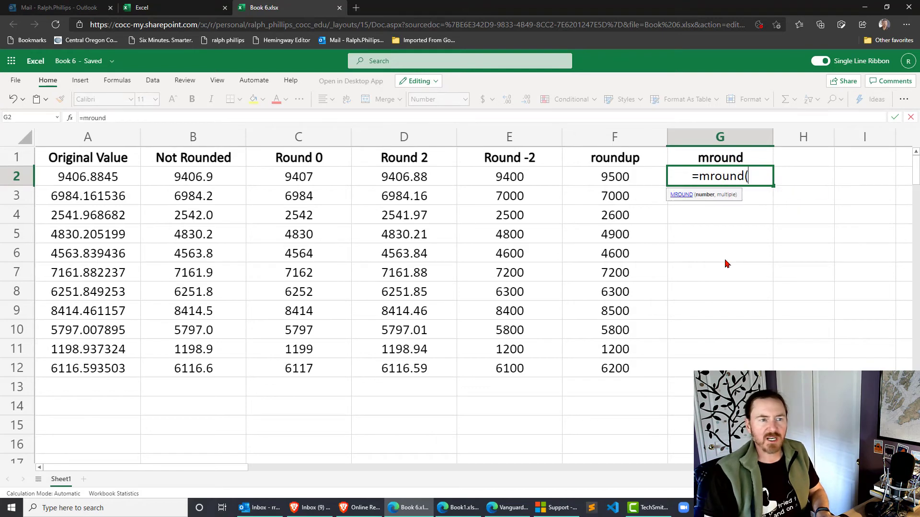
{"action": "left_click", "coordinate": [57, 177]}
{"action": "type", "text": ","}
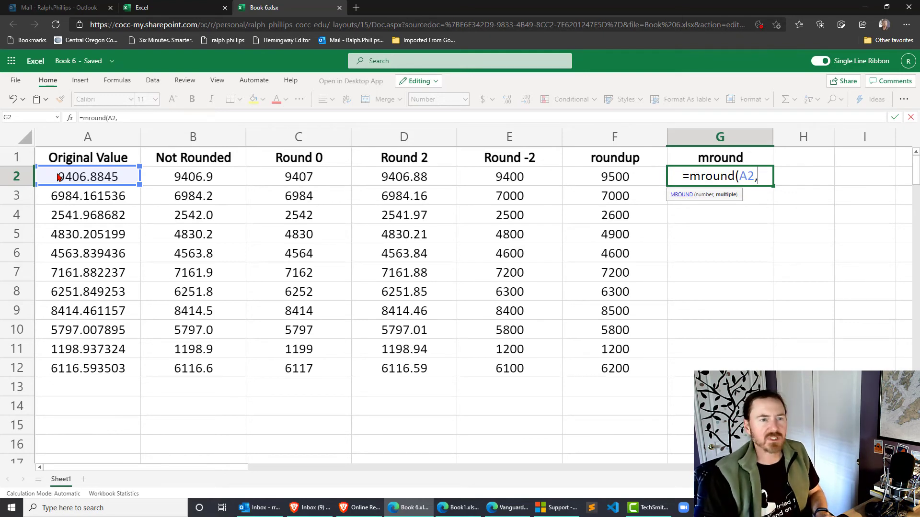
{"action": "type", "text": "10)"}
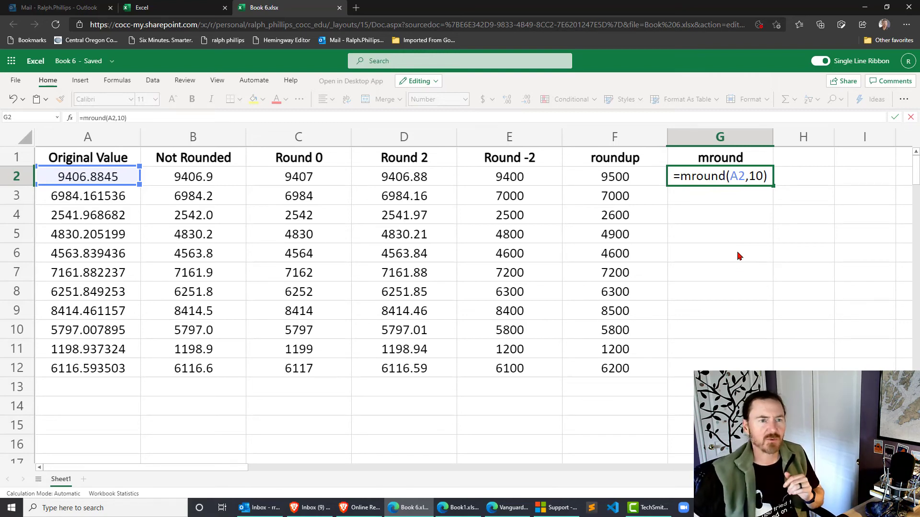
{"action": "key", "text": "Return"}
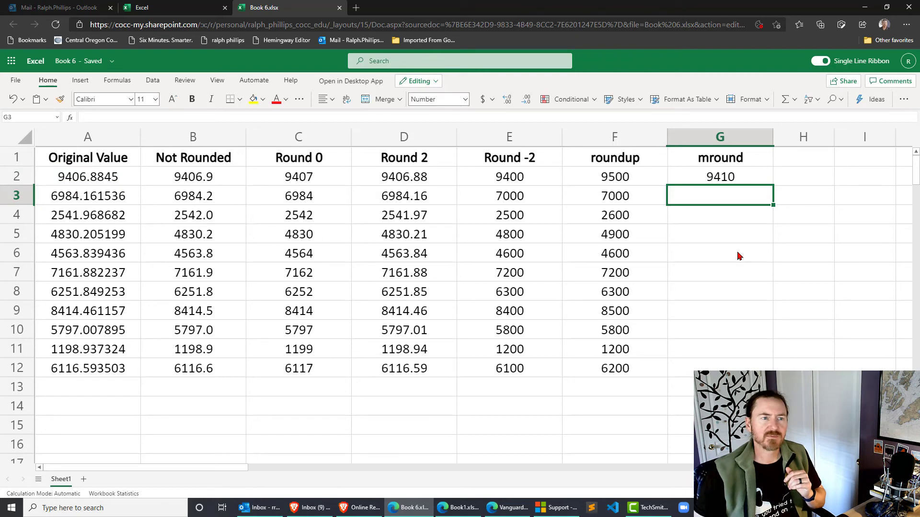
{"action": "left_click", "coordinate": [755, 180]}
{"action": "left_click_drag", "start_coordinate": [775, 188], "coordinate": [763, 368]}
{"action": "left_click", "coordinate": [739, 353]}
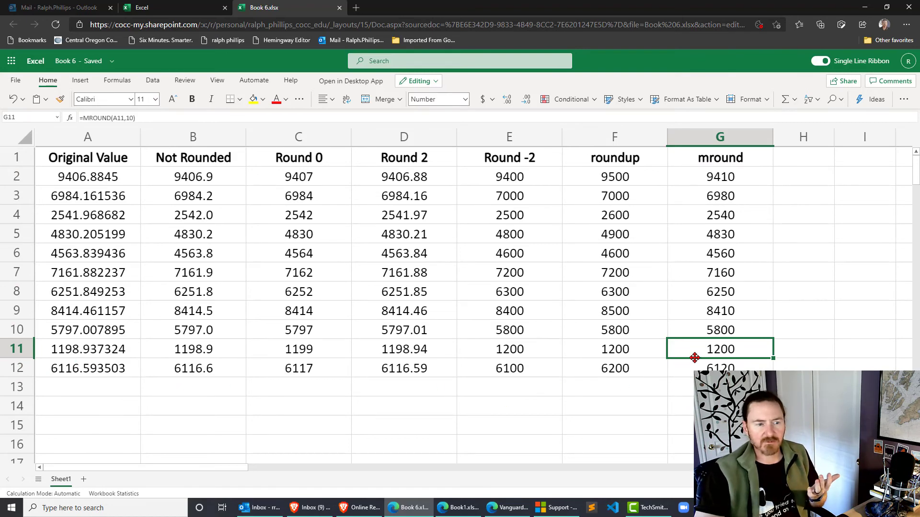
Change the multiple in the MROUND formula in cell G2 to 20 and fill it down through G12.
{"action": "left_click", "coordinate": [719, 172]}
{"action": "double_click", "coordinate": [766, 176]}
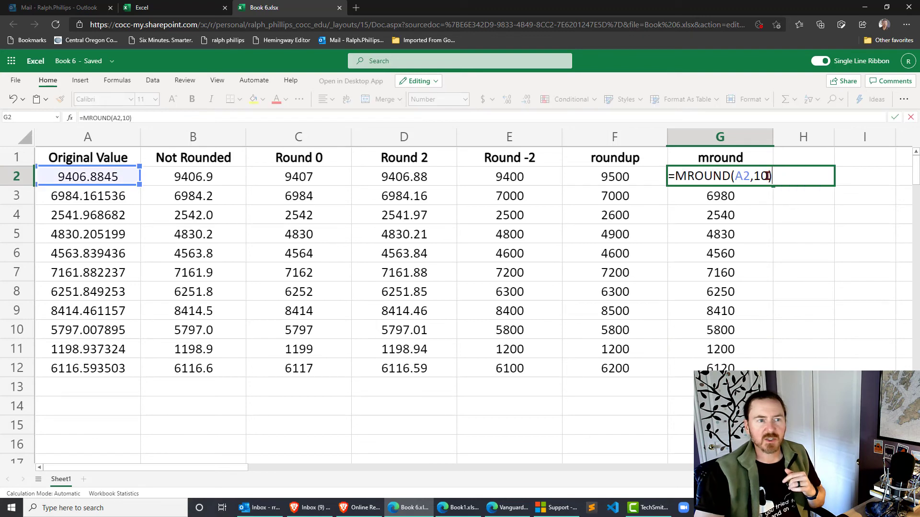
{"action": "left_click", "coordinate": [755, 177]}
{"action": "double_click", "coordinate": [759, 177]}
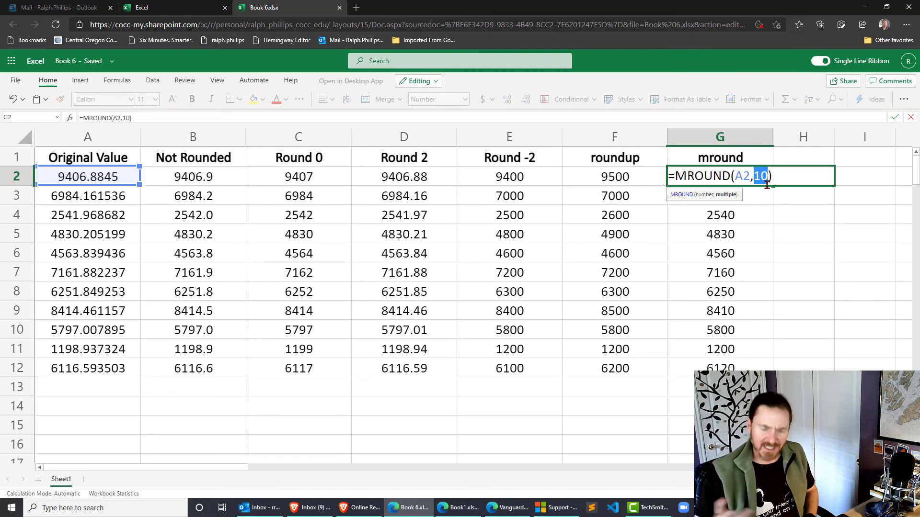
{"action": "type", "text": "20"}
{"action": "key", "text": "Return"}
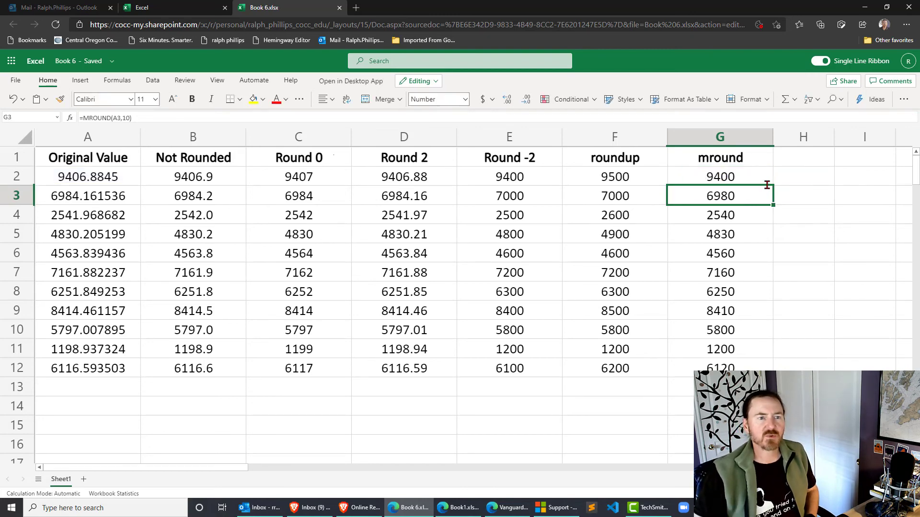
{"action": "left_click", "coordinate": [756, 178]}
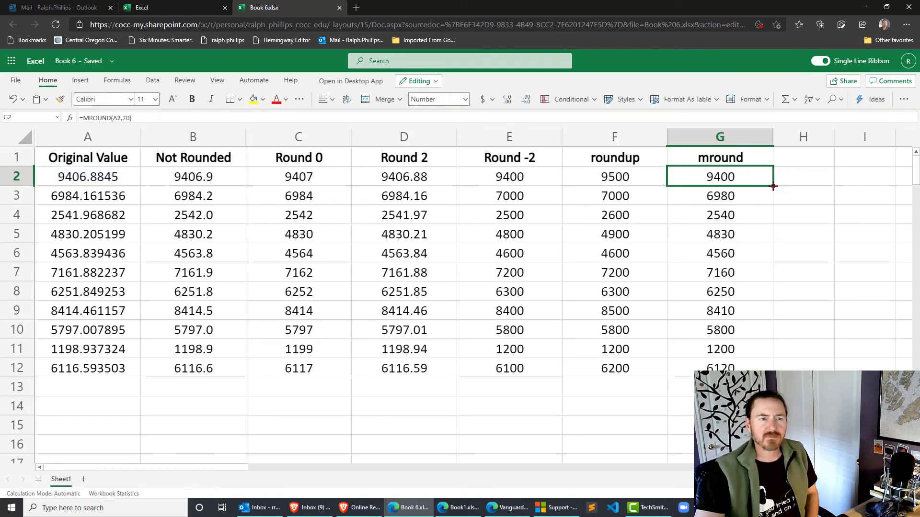
{"action": "left_click_drag", "start_coordinate": [773, 186], "coordinate": [750, 369]}
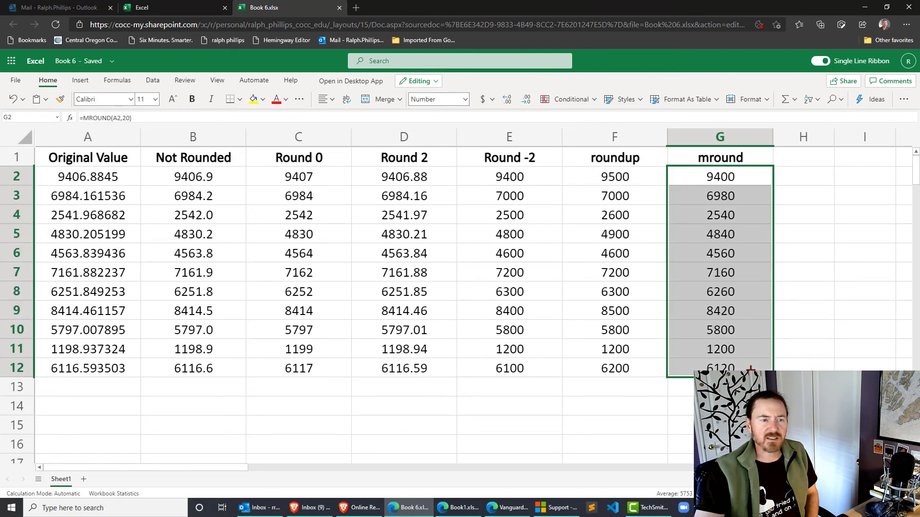
Compare the mround results in G10 and G8 with their original values, and open the ROUND formula in D2 for review.
{"action": "left_click", "coordinate": [739, 319]}
{"action": "left_click", "coordinate": [722, 330]}
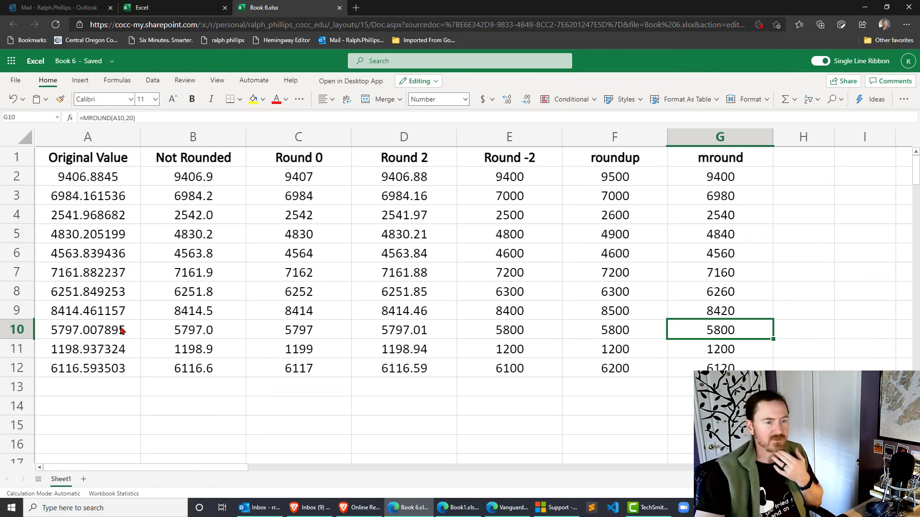
{"action": "left_click", "coordinate": [733, 296]}
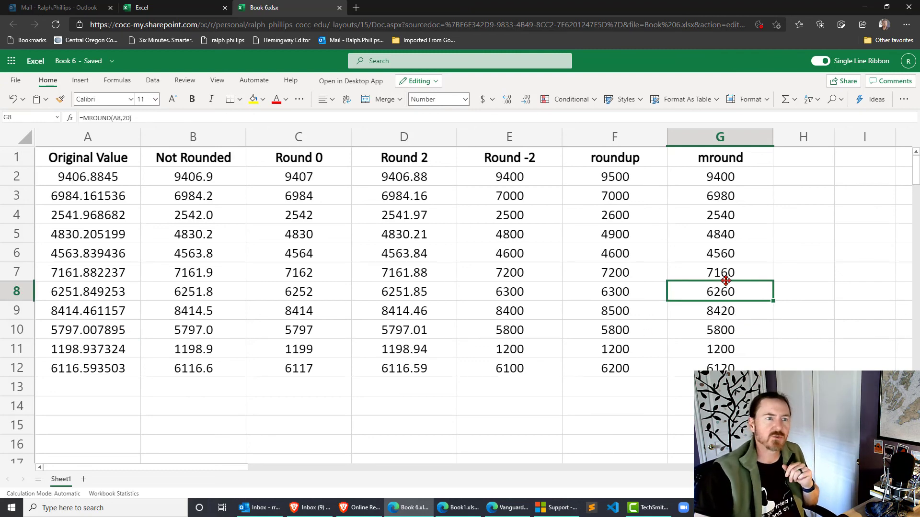
{"action": "double_click", "coordinate": [424, 184]}
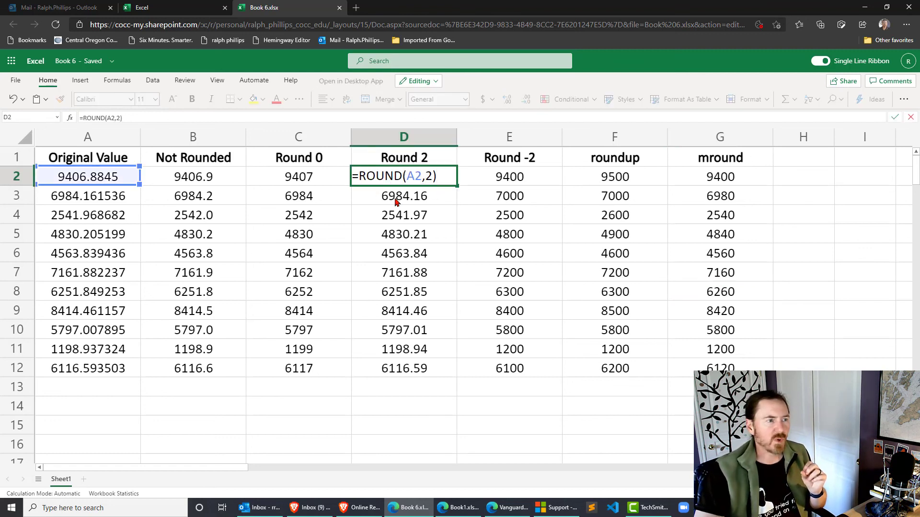